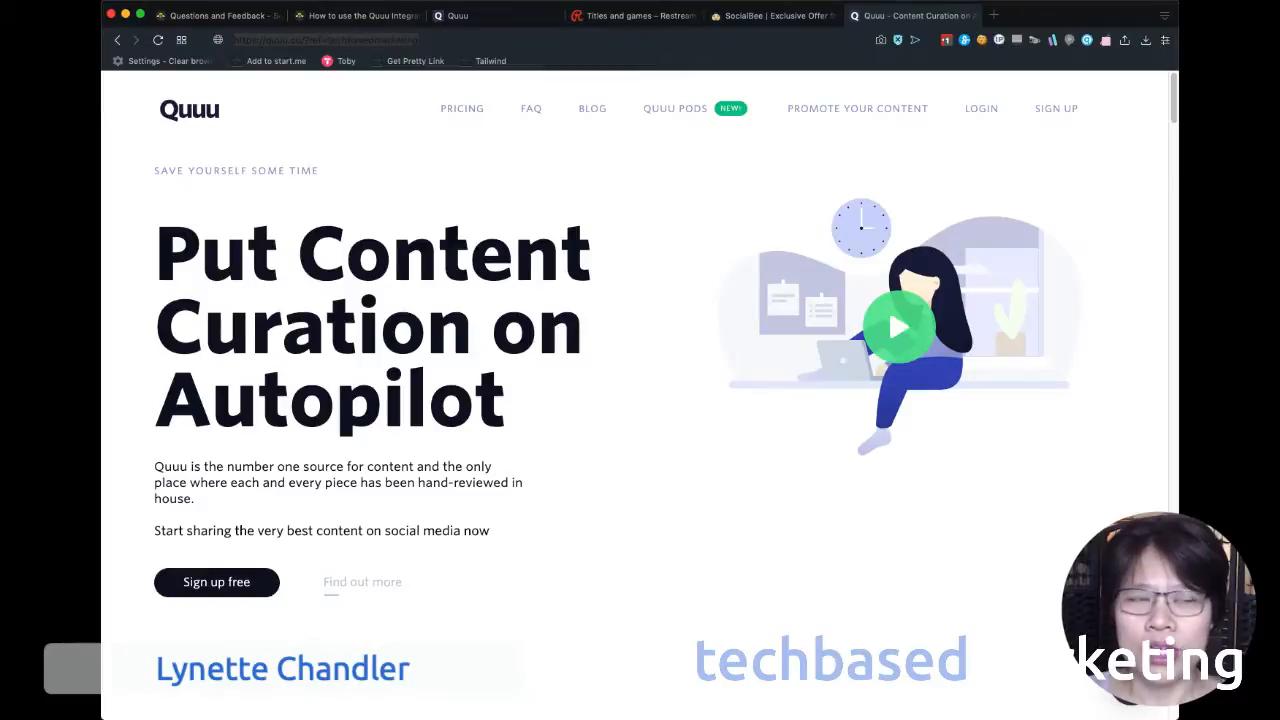
Switch to the Restream chat and post the SocialBee referral link as a message.
key("super+l")
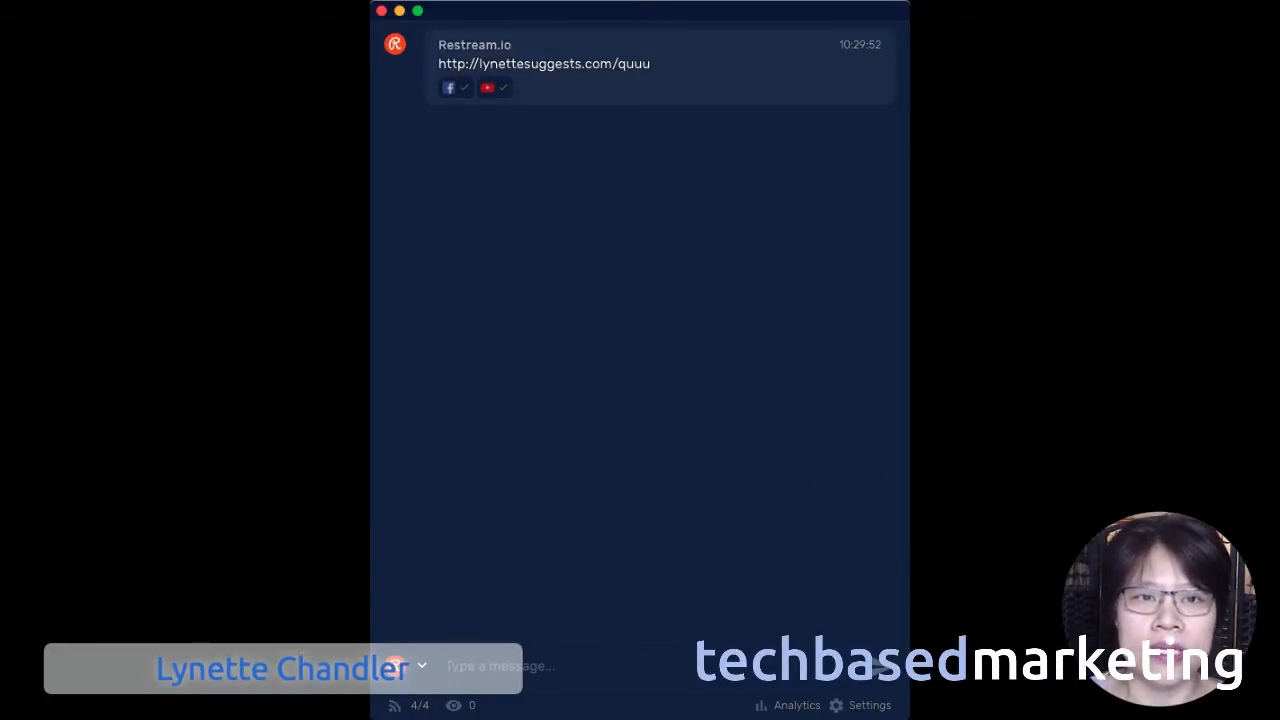
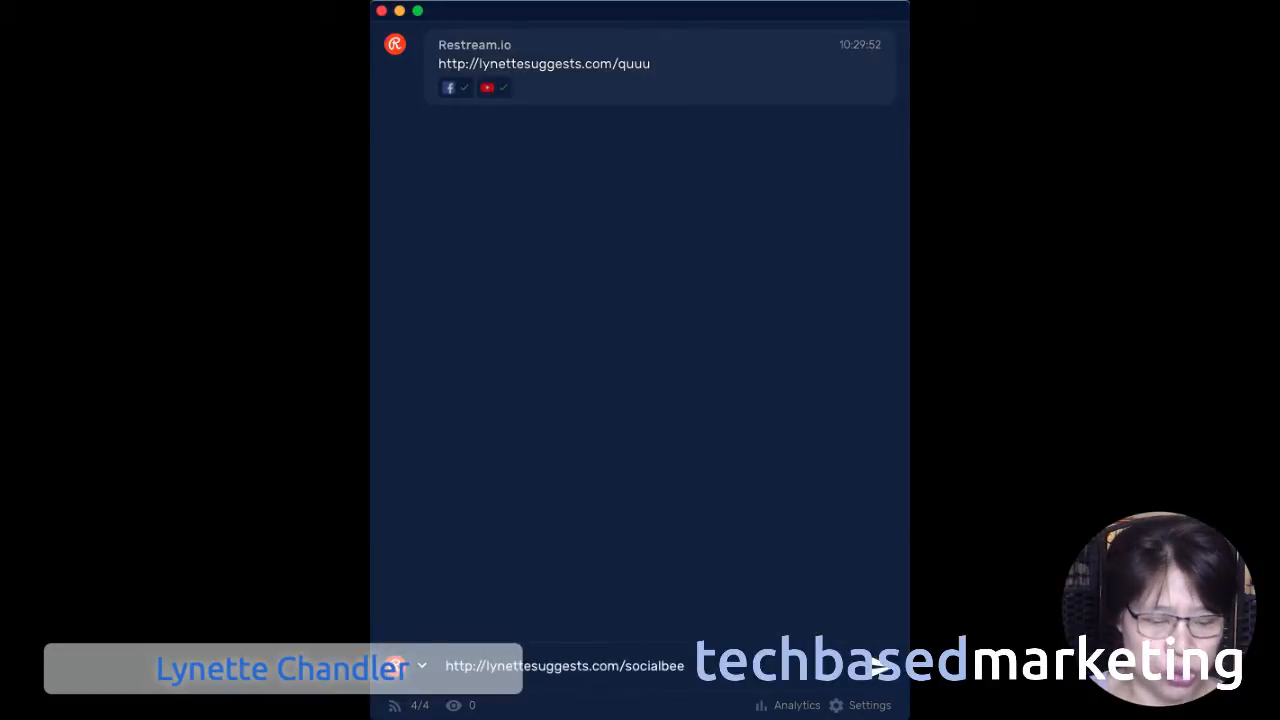
key("Return")
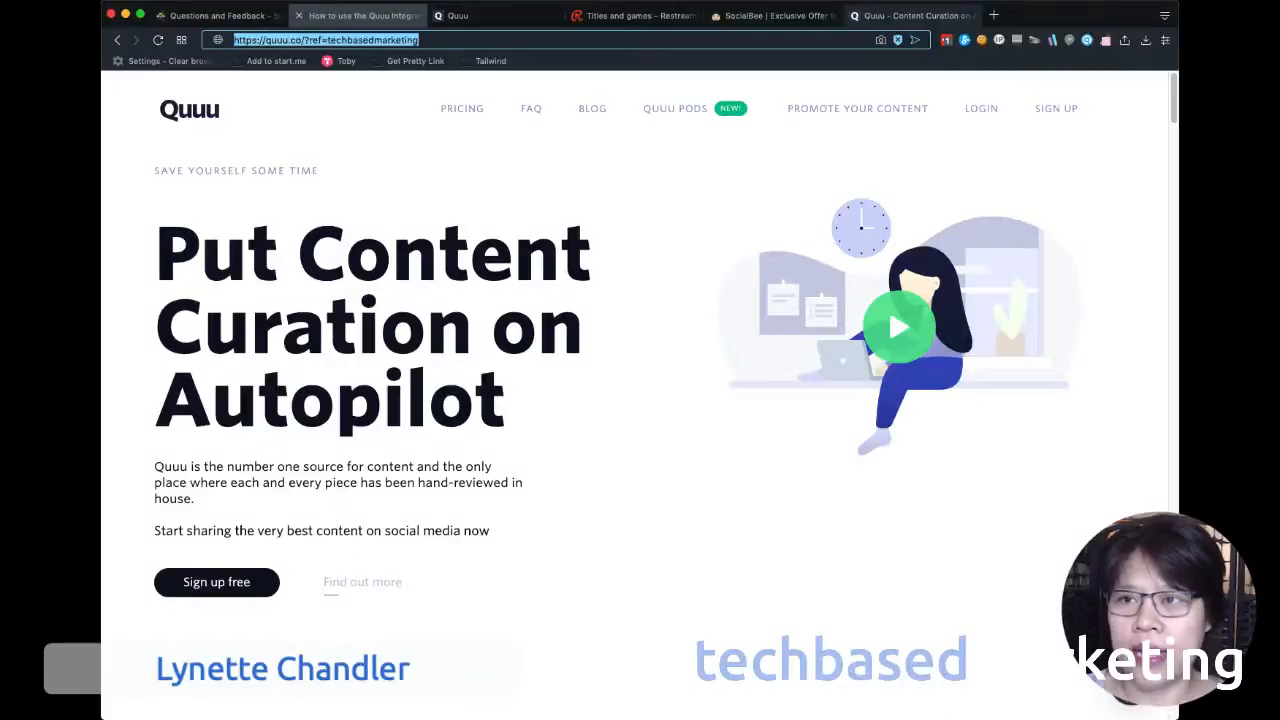
Read the SocialBee help article on the Quuu integration, down to choosing the scheduling tool and authorizing SocialBee.
left_click(360, 16)
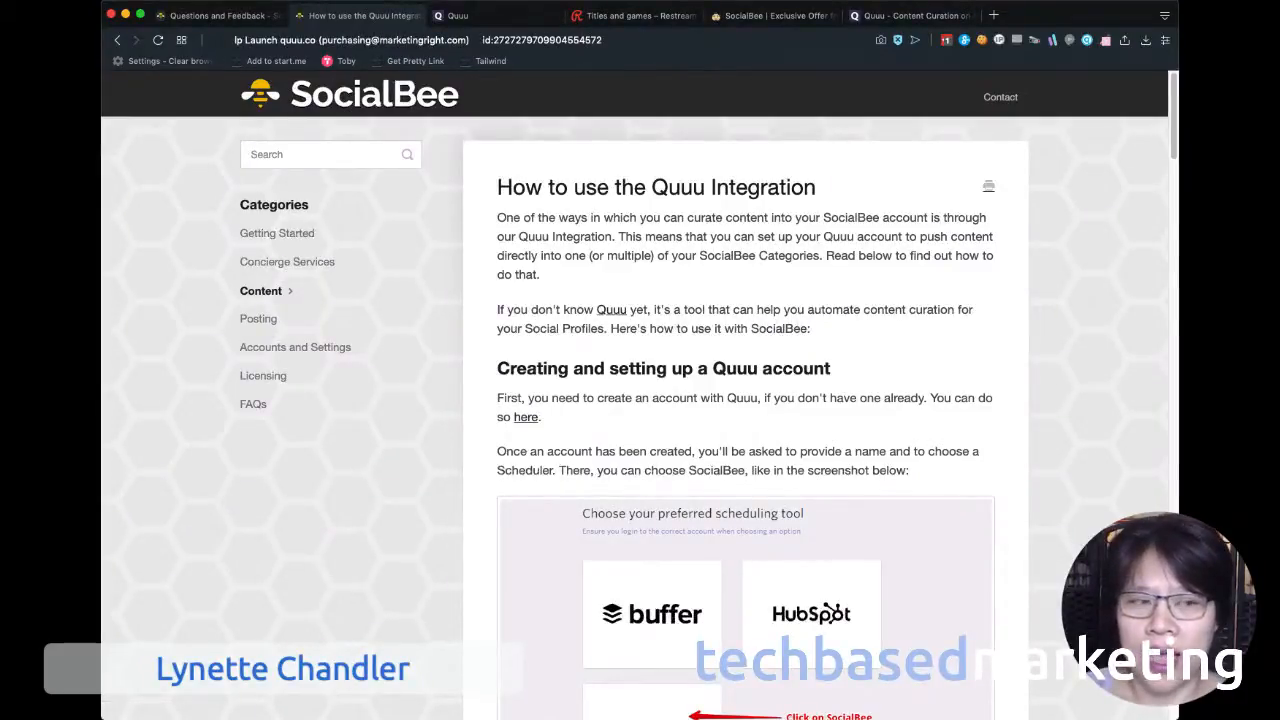
scroll(640, 400, "down", 3)
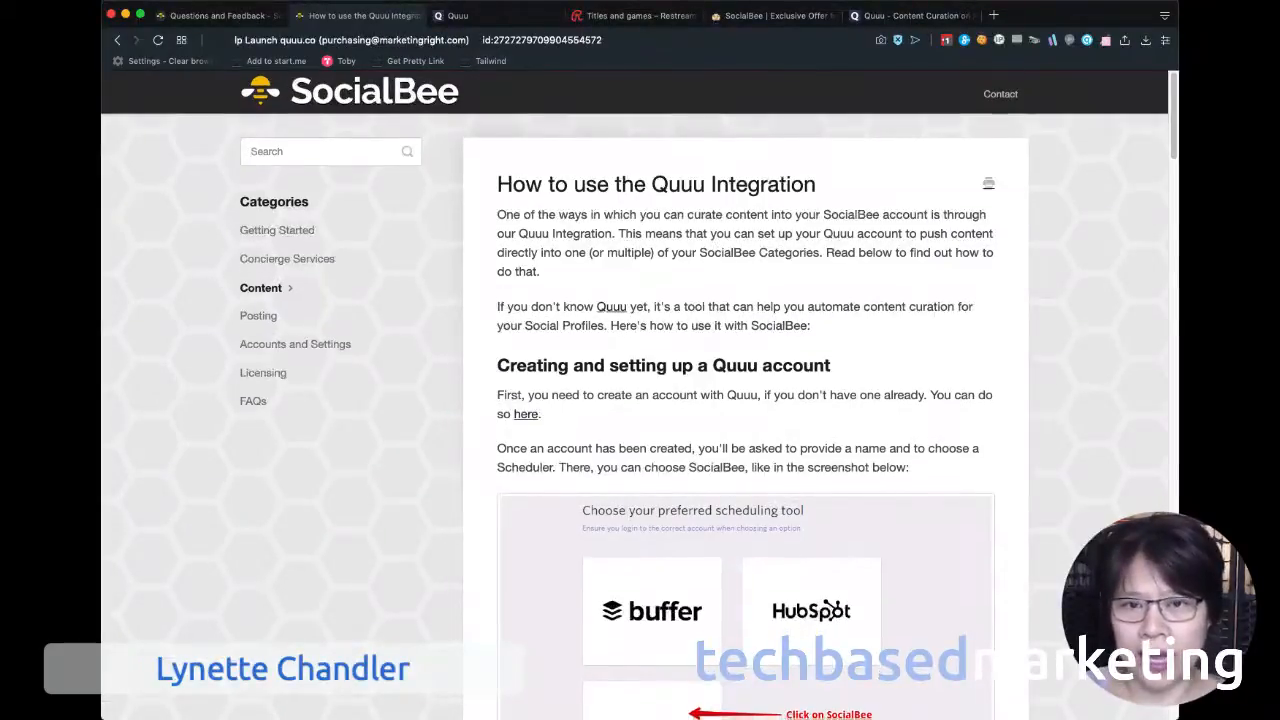
scroll(640, 400, "down", 3)
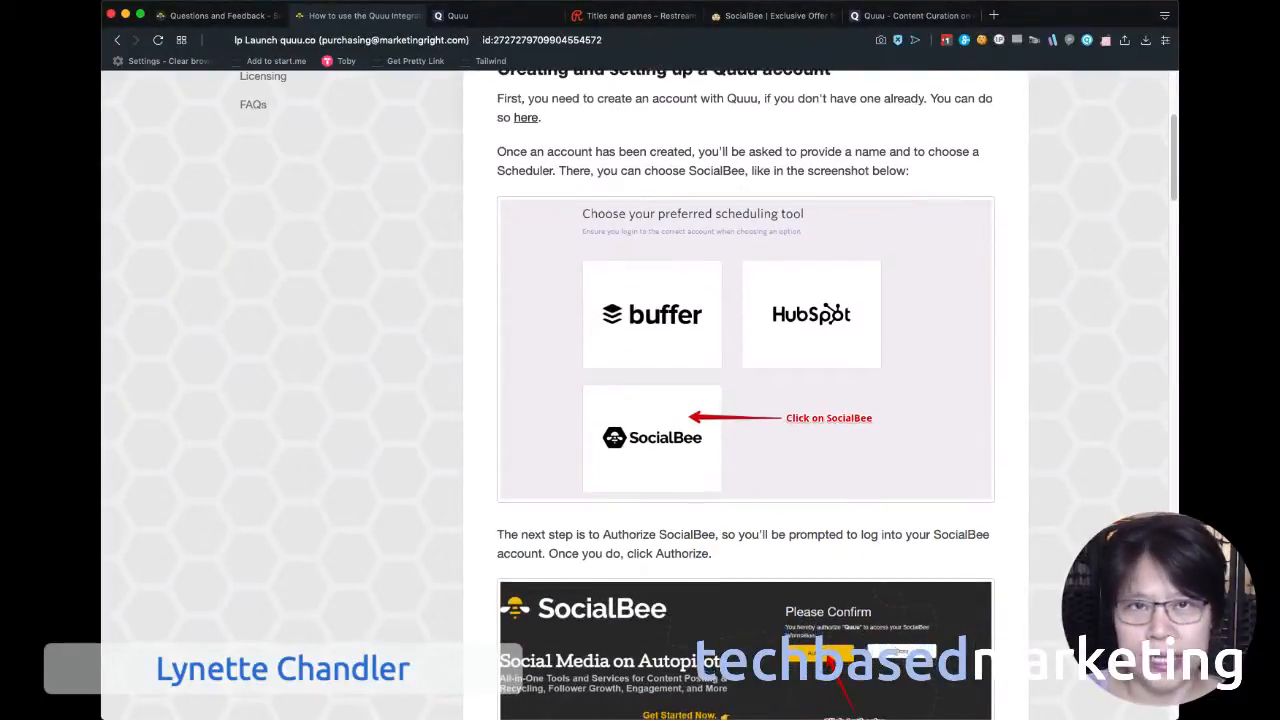
scroll(640, 400, "down", 1)
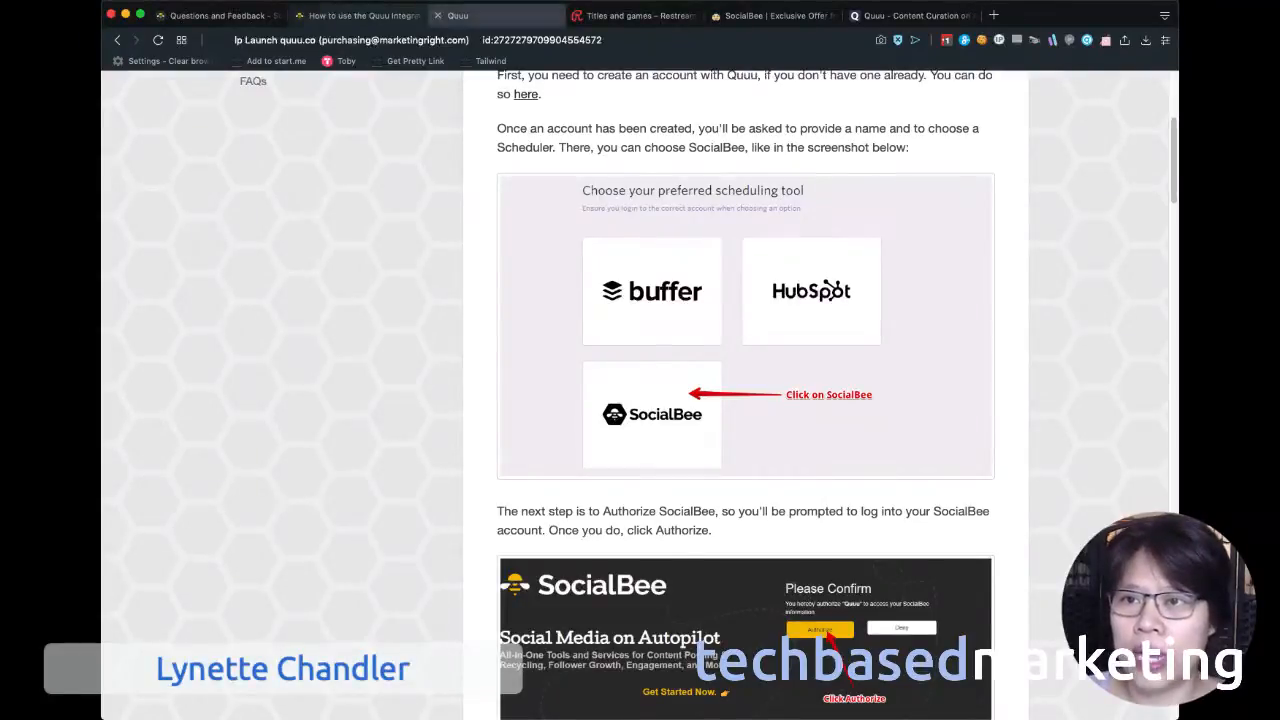
Review the account settings in the Quuu dashboard, including profiles, subscription and invoices, and close them.
left_click(498, 16)
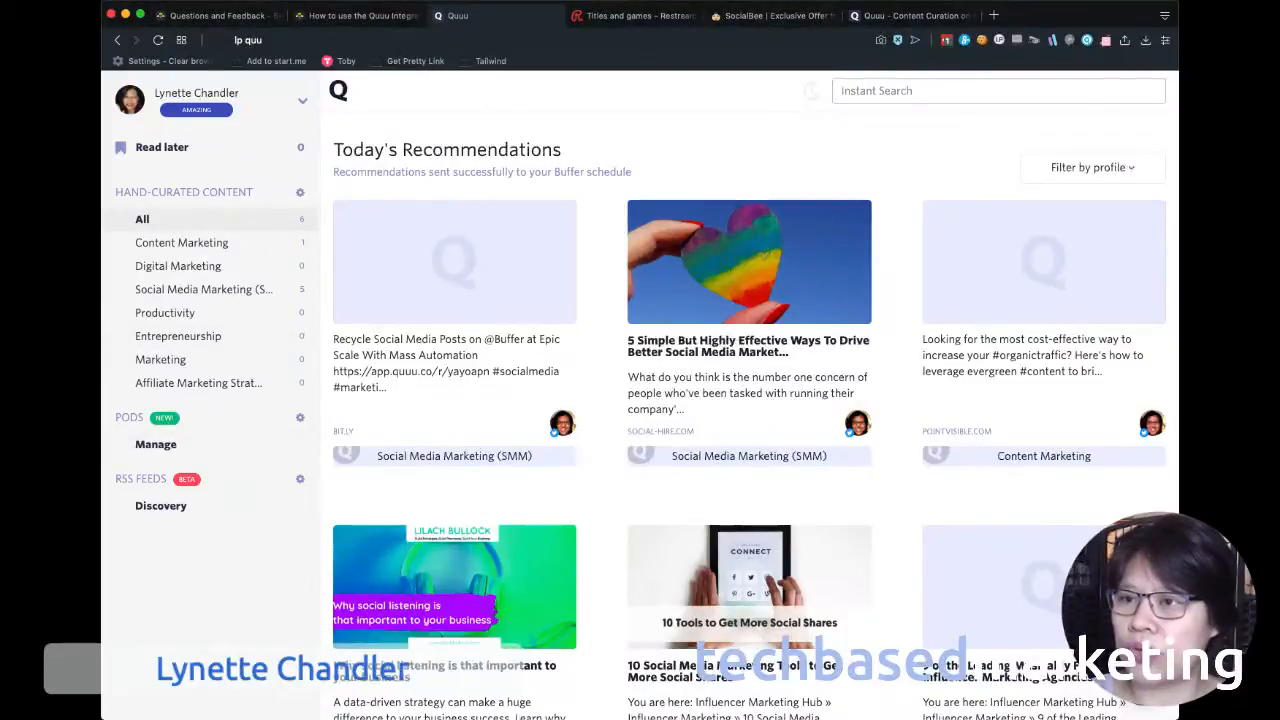
left_click(303, 101)
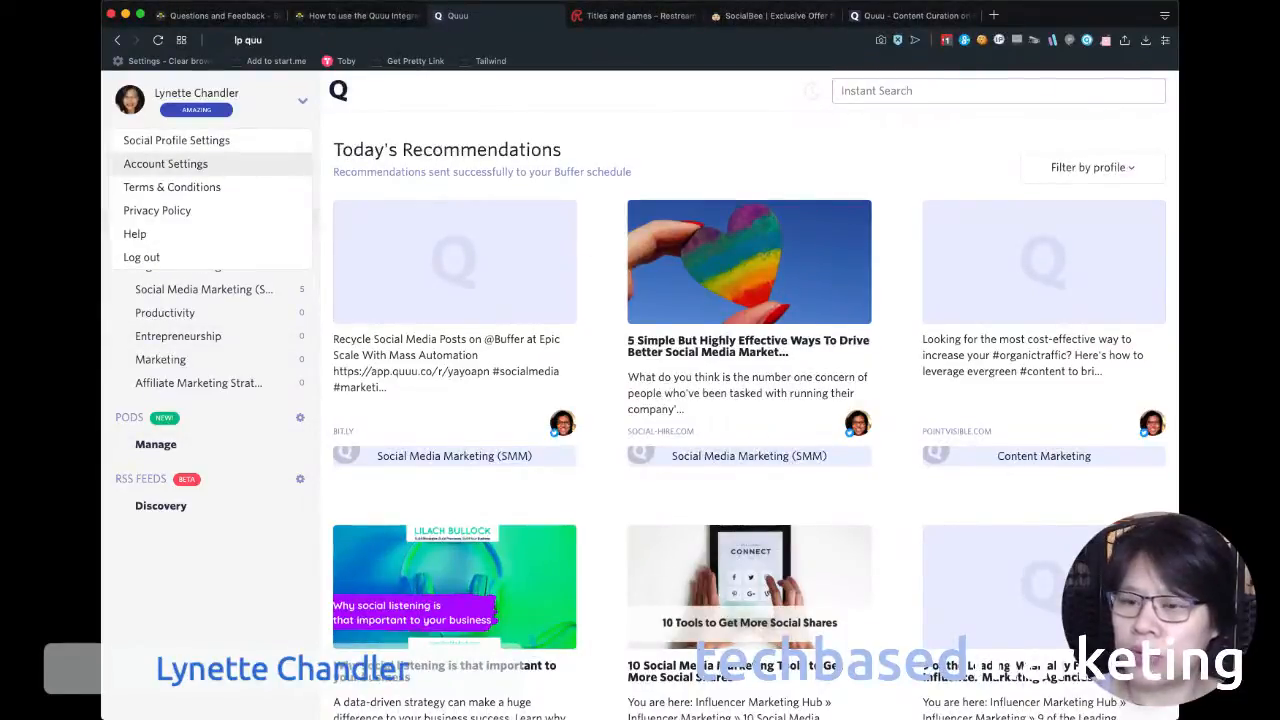
left_click(165, 163)
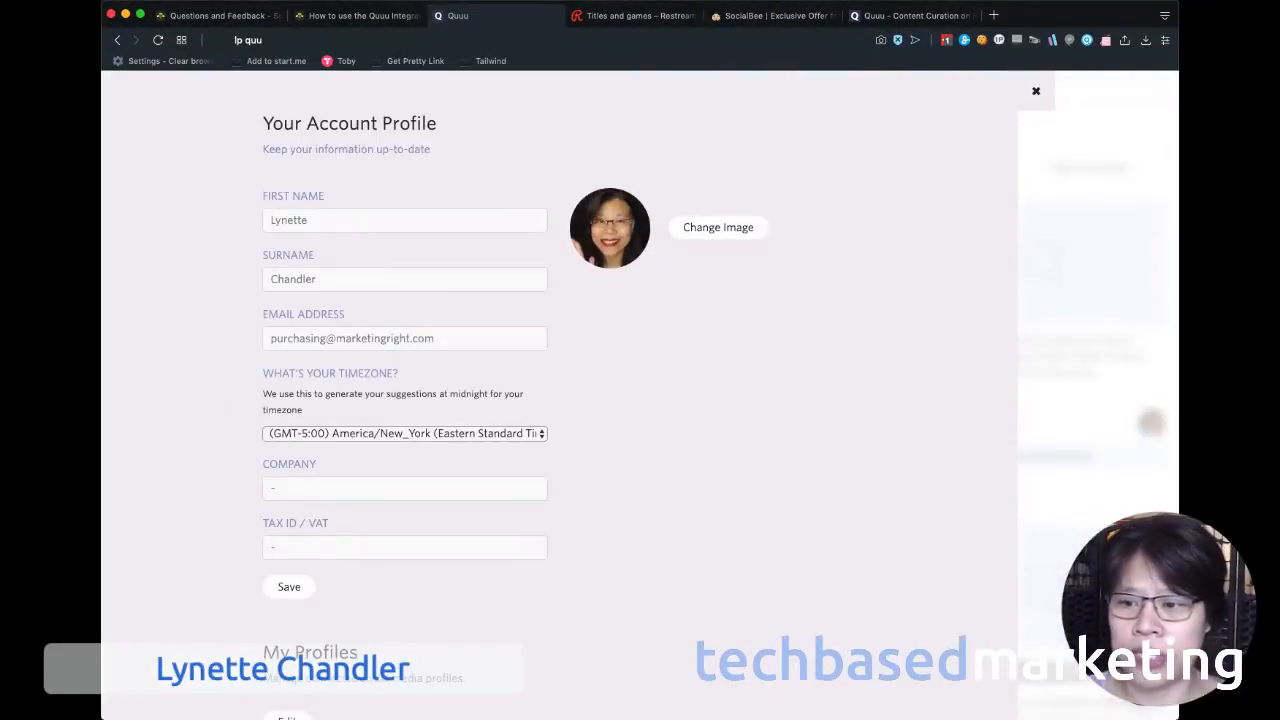
scroll(560, 400, "down", 10)
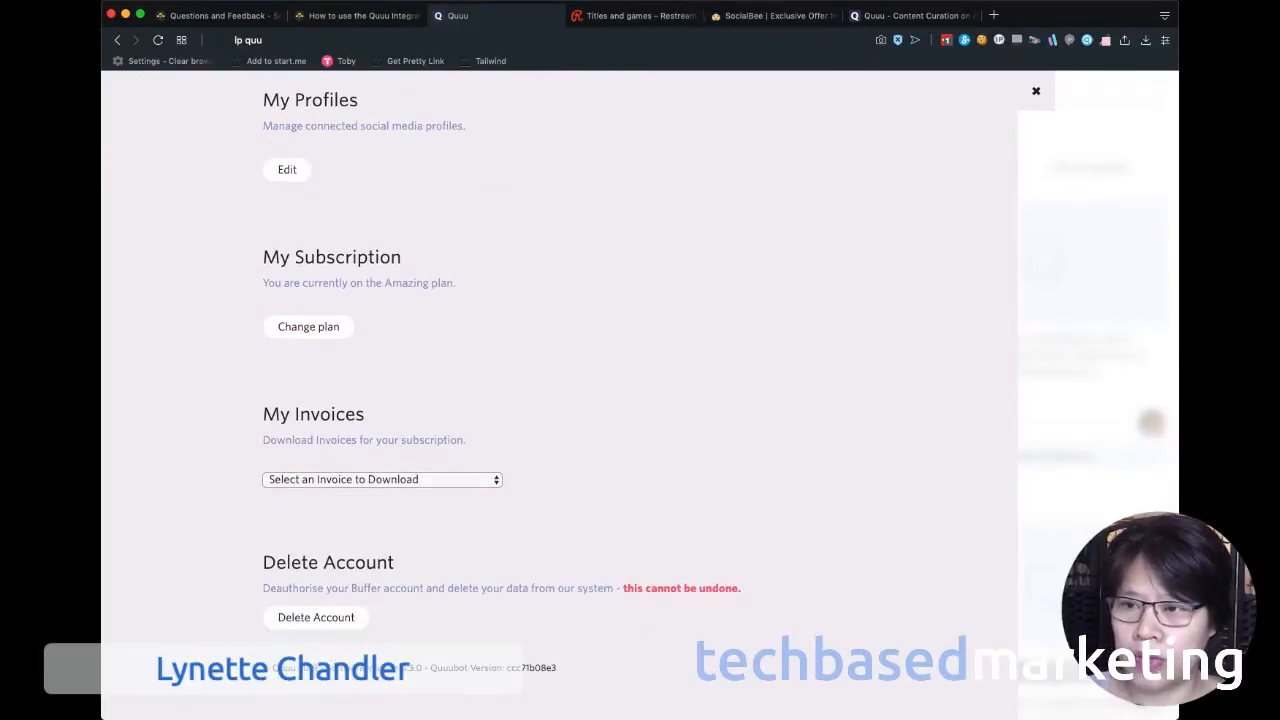
scroll(560, 400, "up", 5)
left_click(1036, 91)
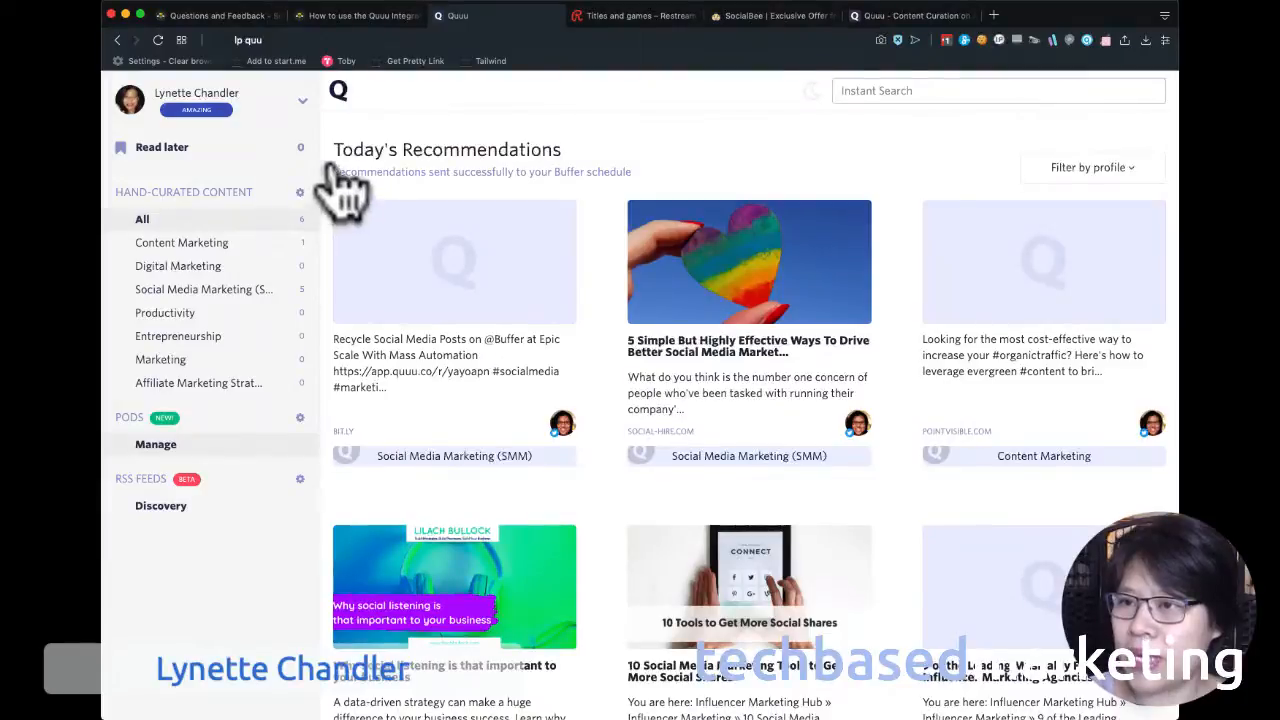
Change Quuu's scheduler to SocialBee in the social profile settings and confirm the change.
left_click(302, 100)
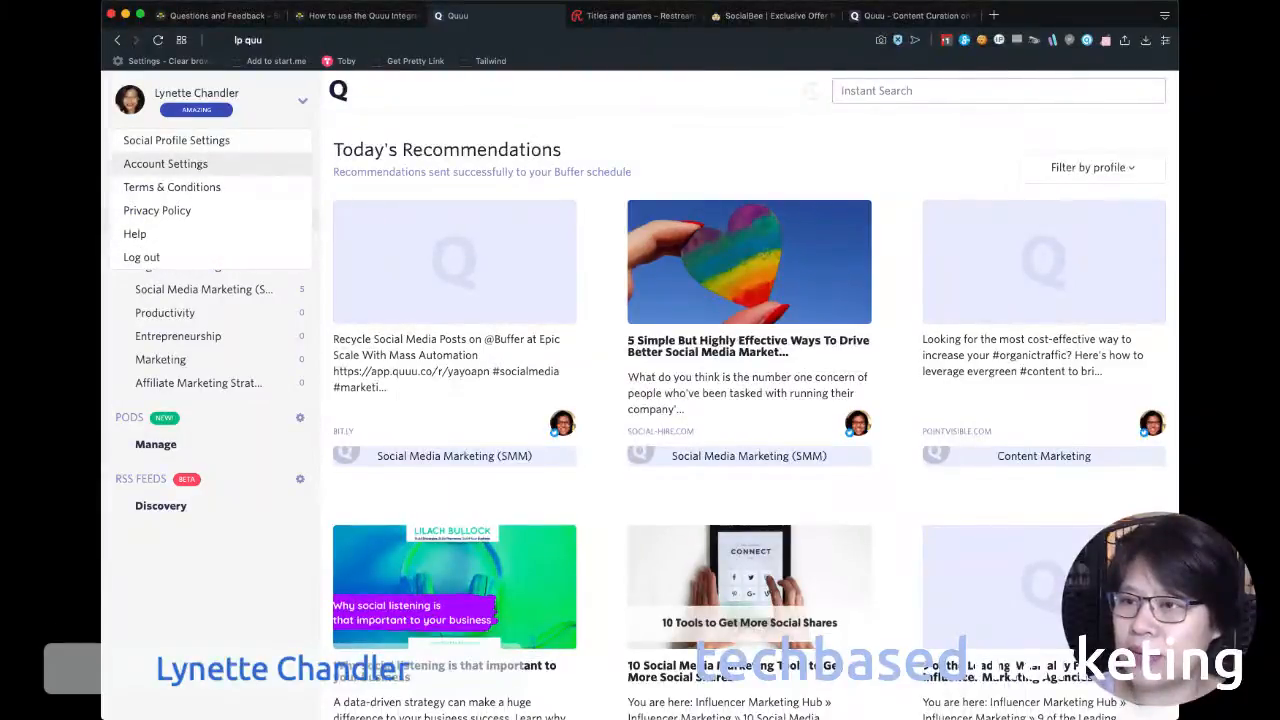
left_click(176, 140)
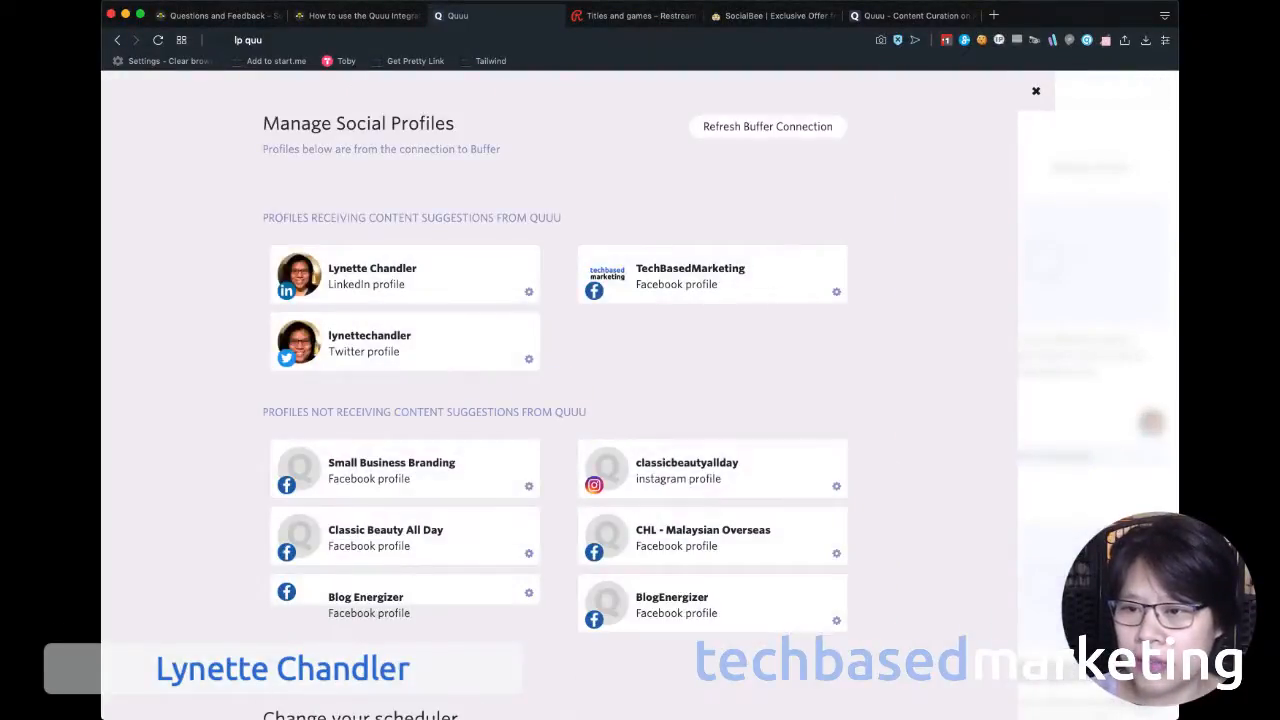
scroll(555, 400, "down", 5)
scroll(757, 157, "down", 5)
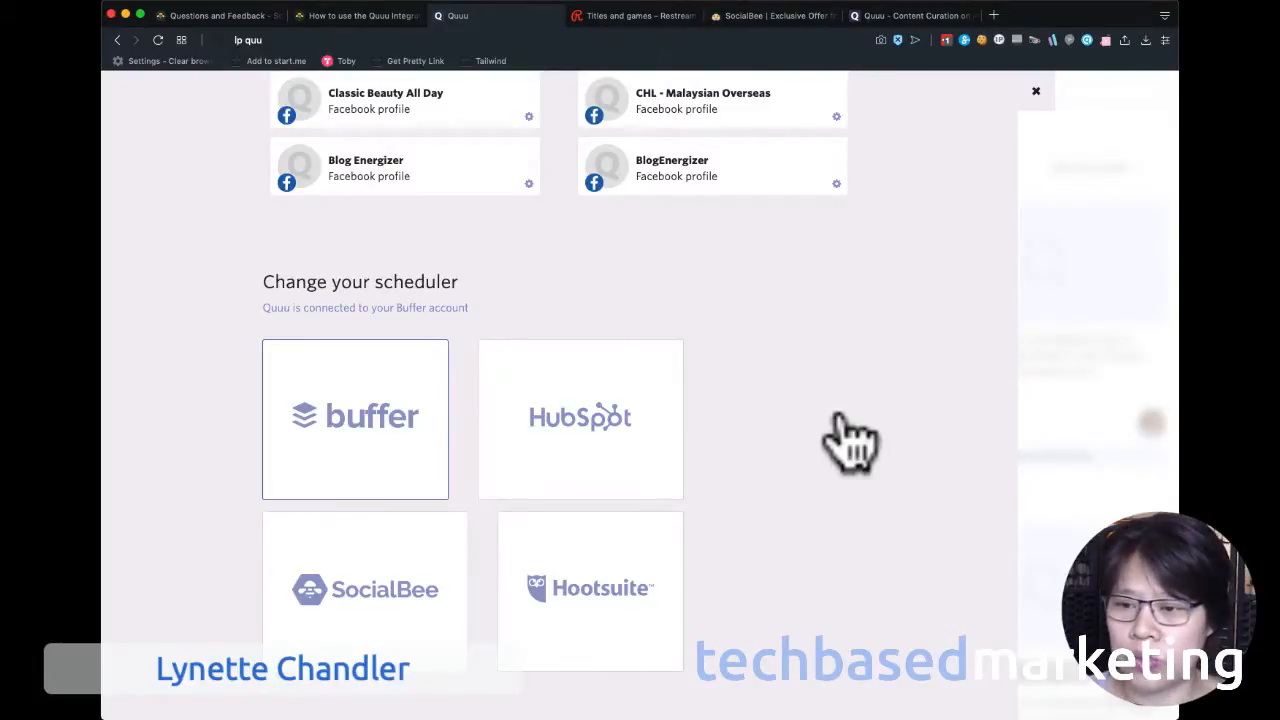
left_click(850, 440)
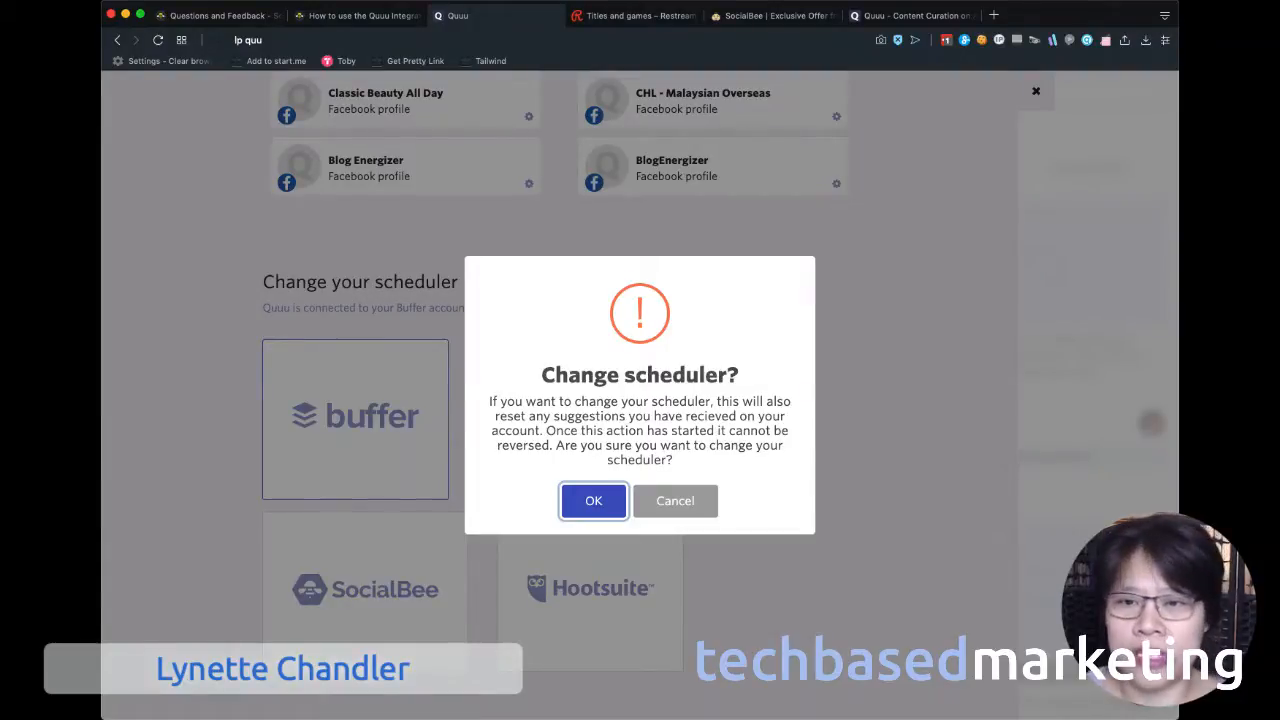
left_click(594, 501)
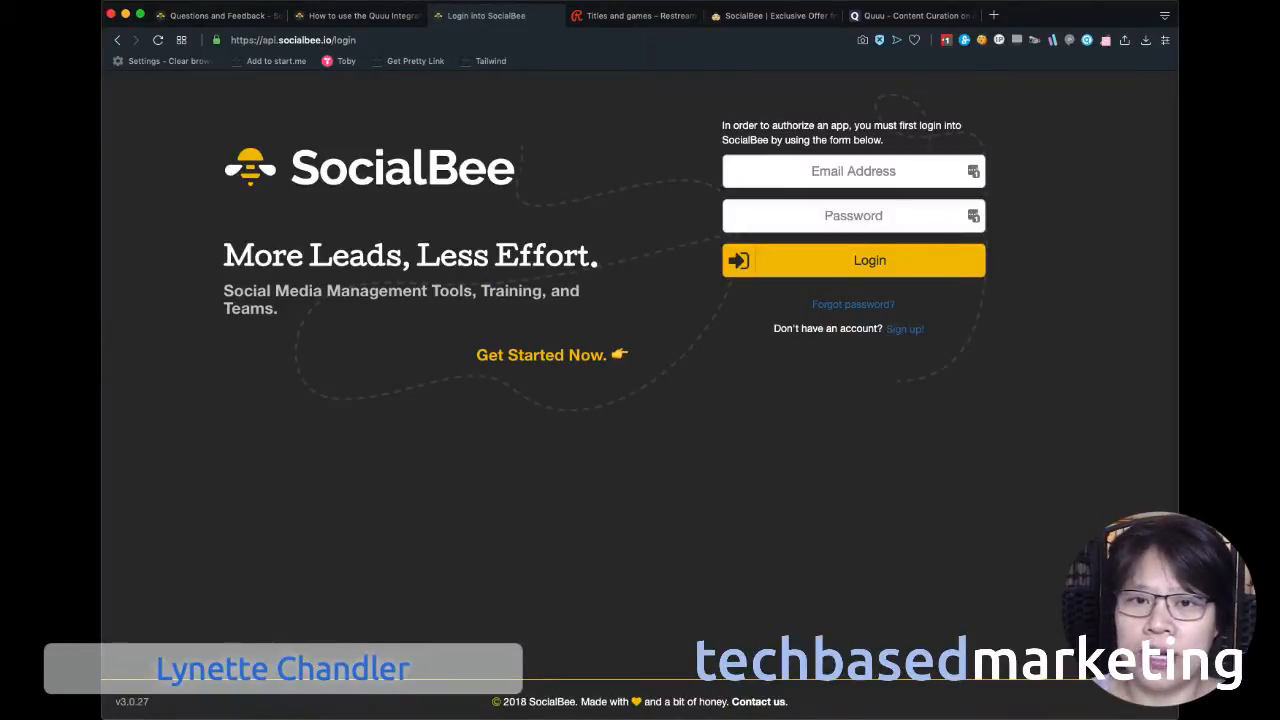
Log in to SocialBee with the account e-mail and password, and authorize Quuu to access the SocialBee information.
left_click(973, 171)
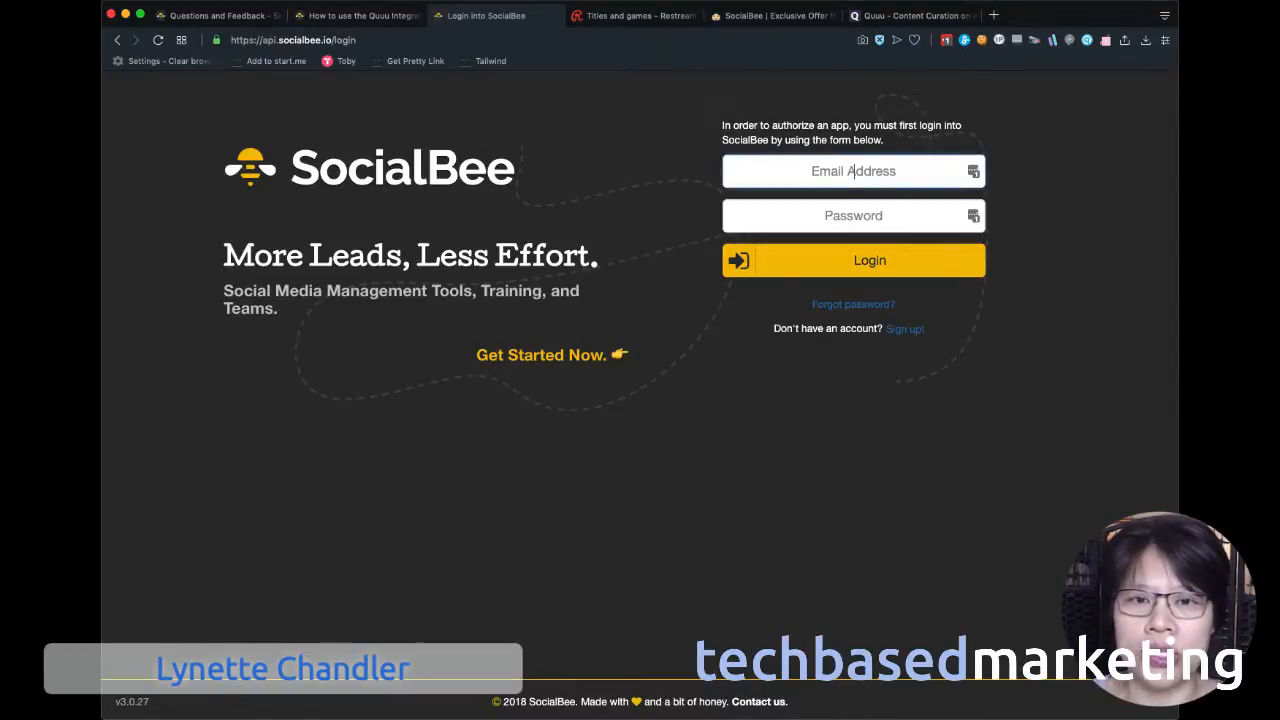
left_click(878, 274)
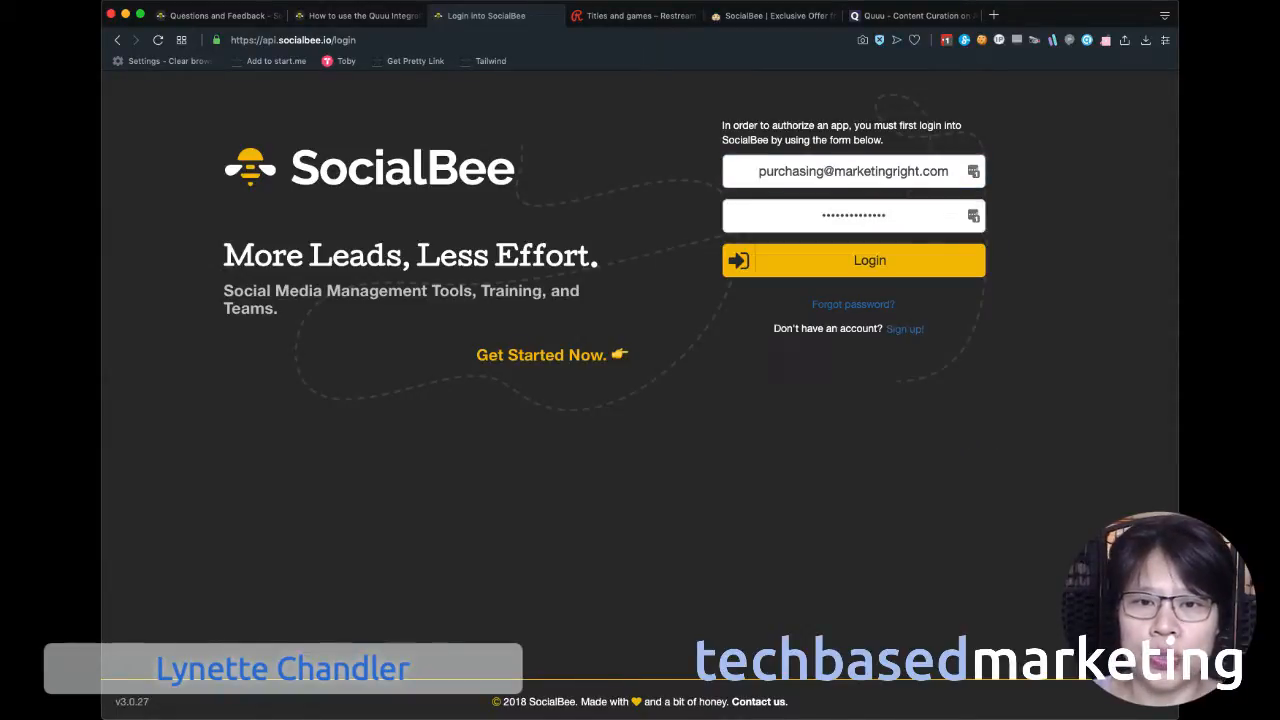
left_click(869, 260)
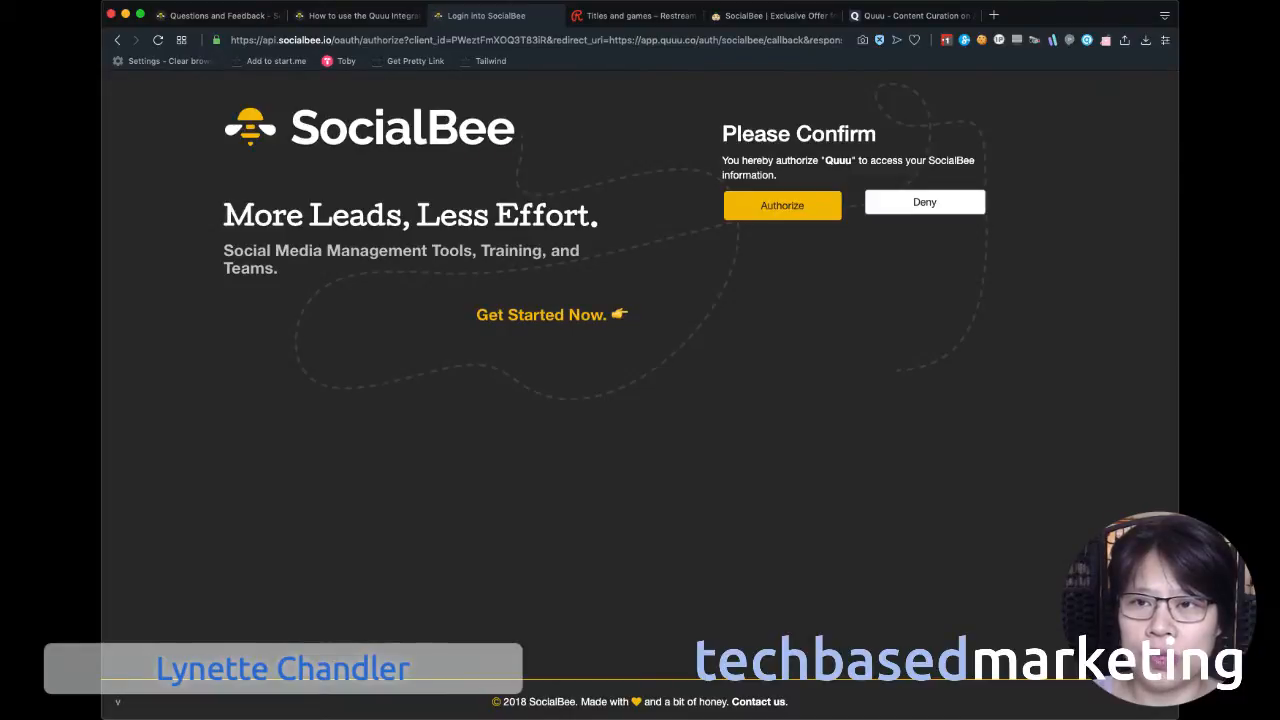
left_click(782, 206)
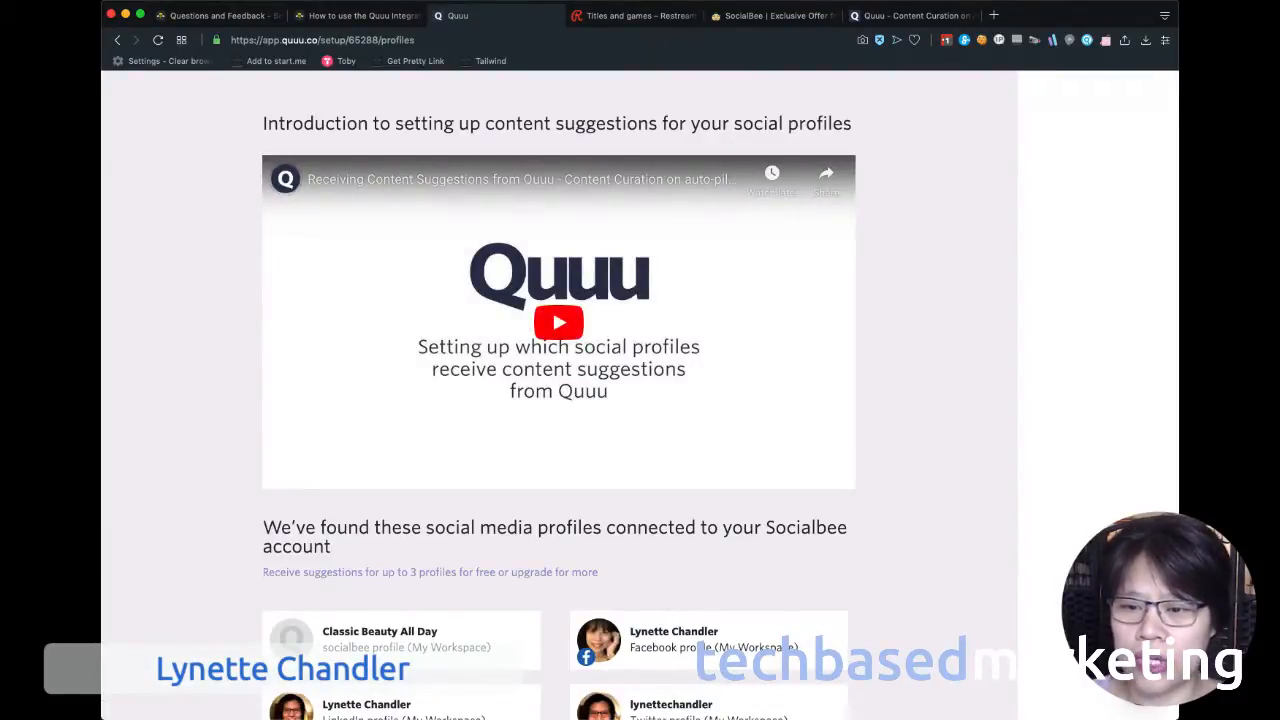
Open the connected Twitter profile's settings and choose to approve the posts sent from Quuu automatically.
scroll(558, 320, "down", 1)
scroll(1030, 266, "down", 3)
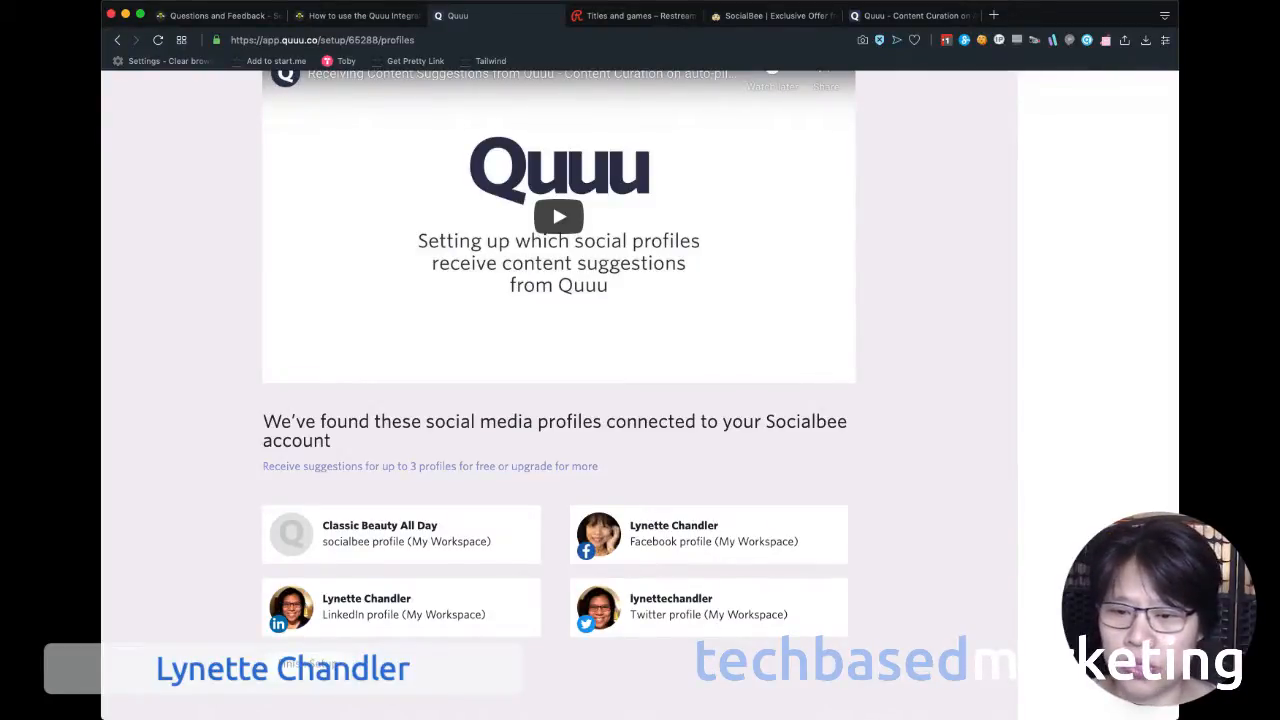
left_click(708, 607)
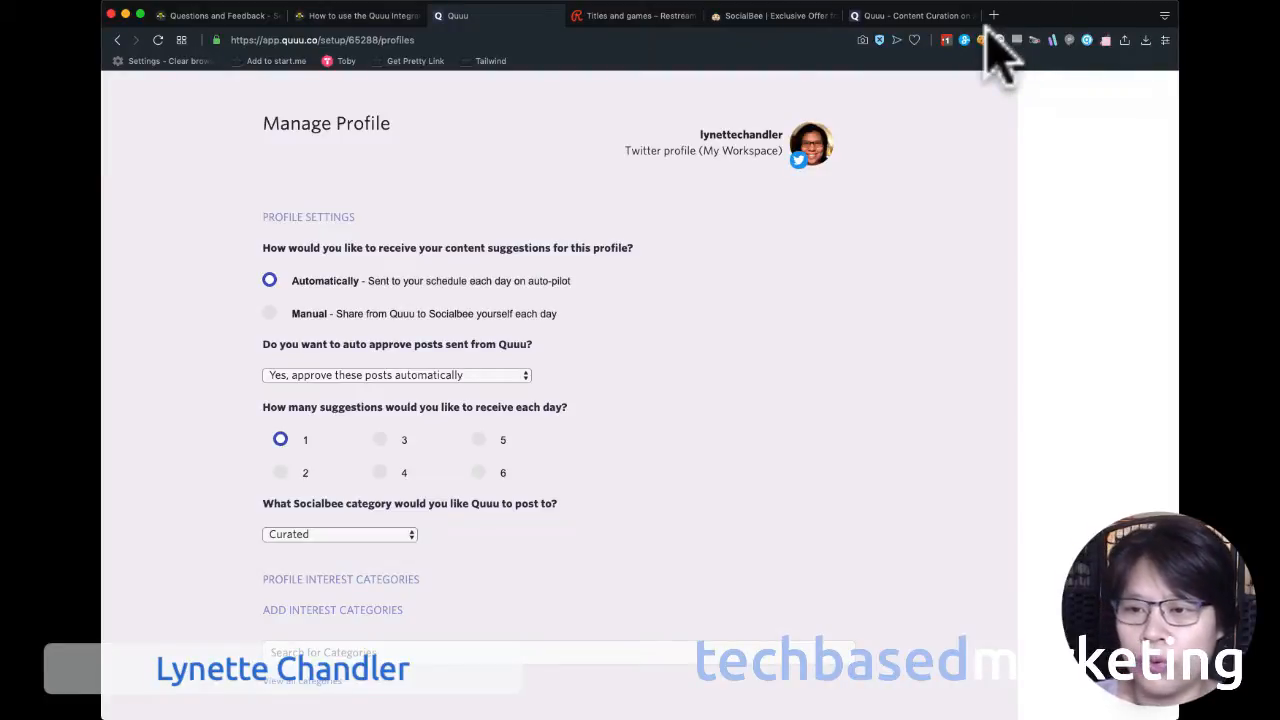
left_click(397, 375)
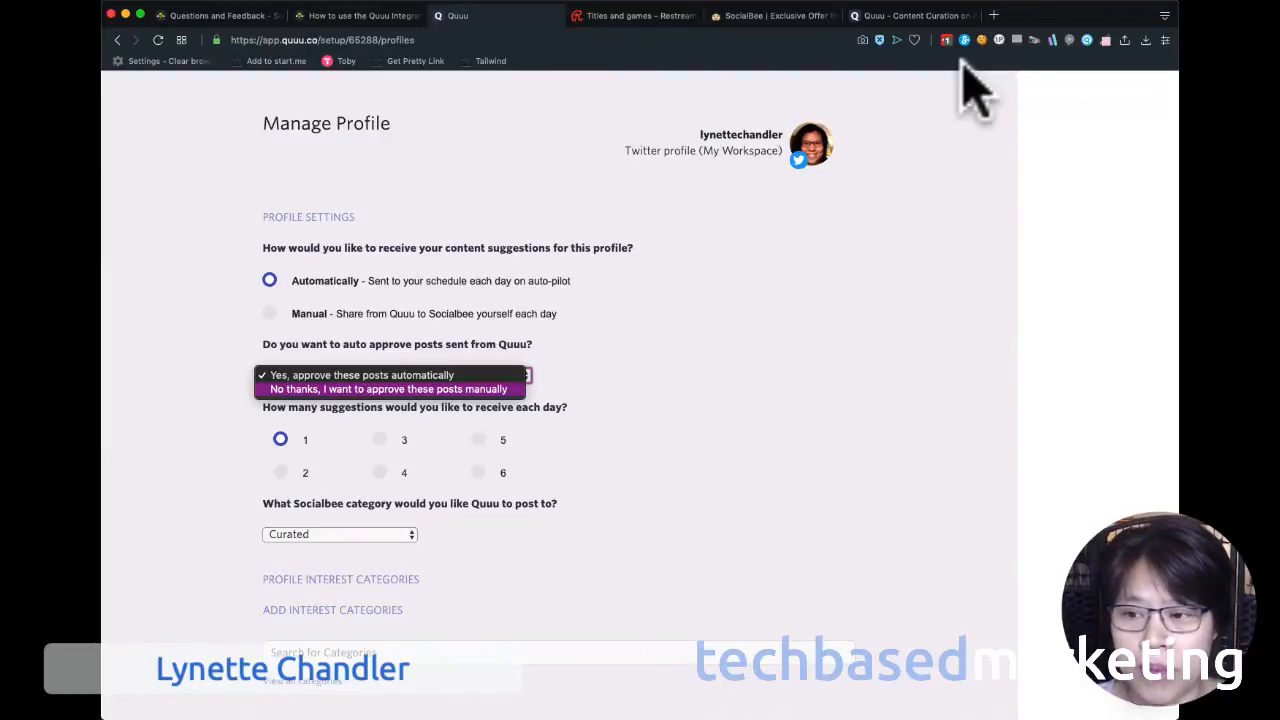
key("Up")
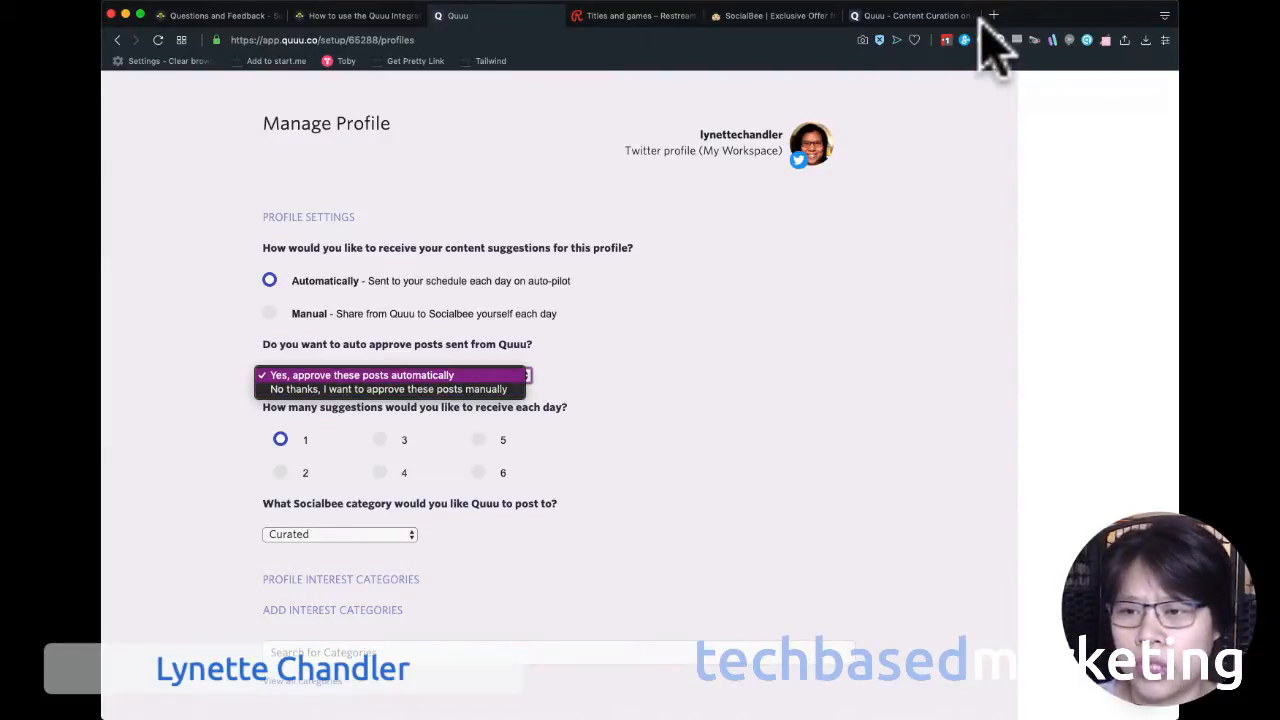
key("Return")
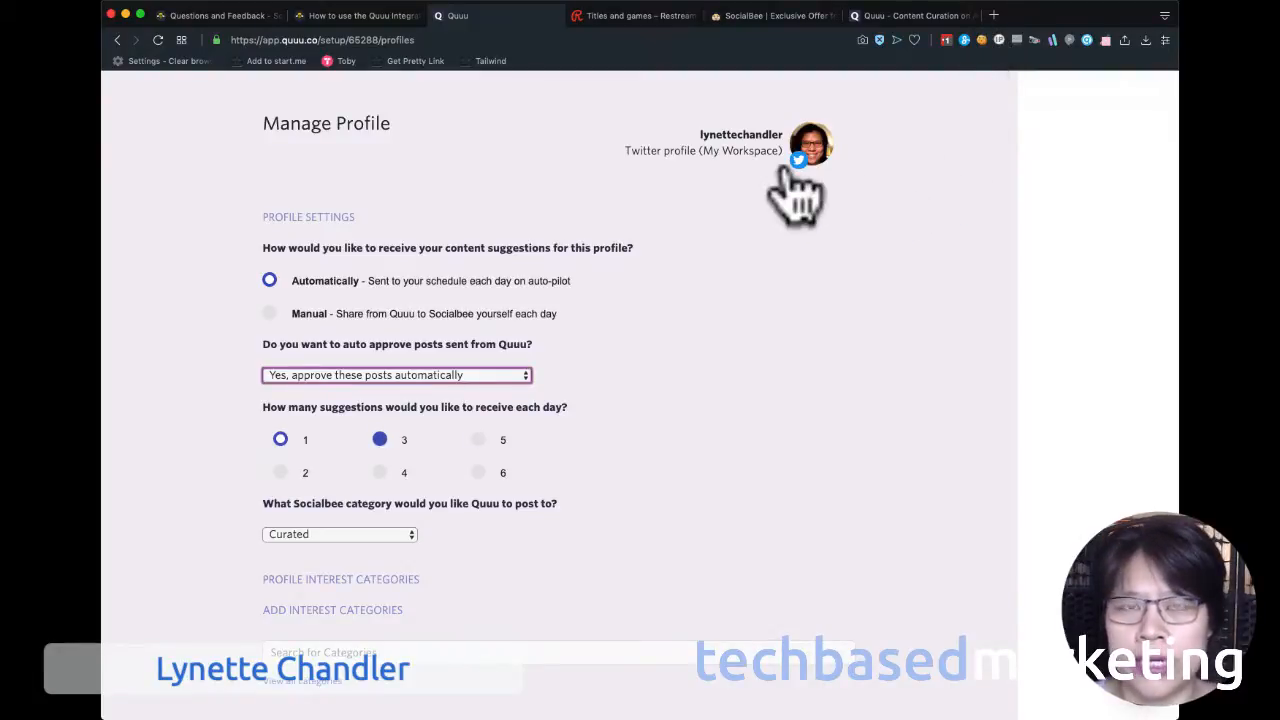
Set the Twitter profile to receive 3 suggestions each day, posted to the Curated SocialBee category.
left_click(380, 439)
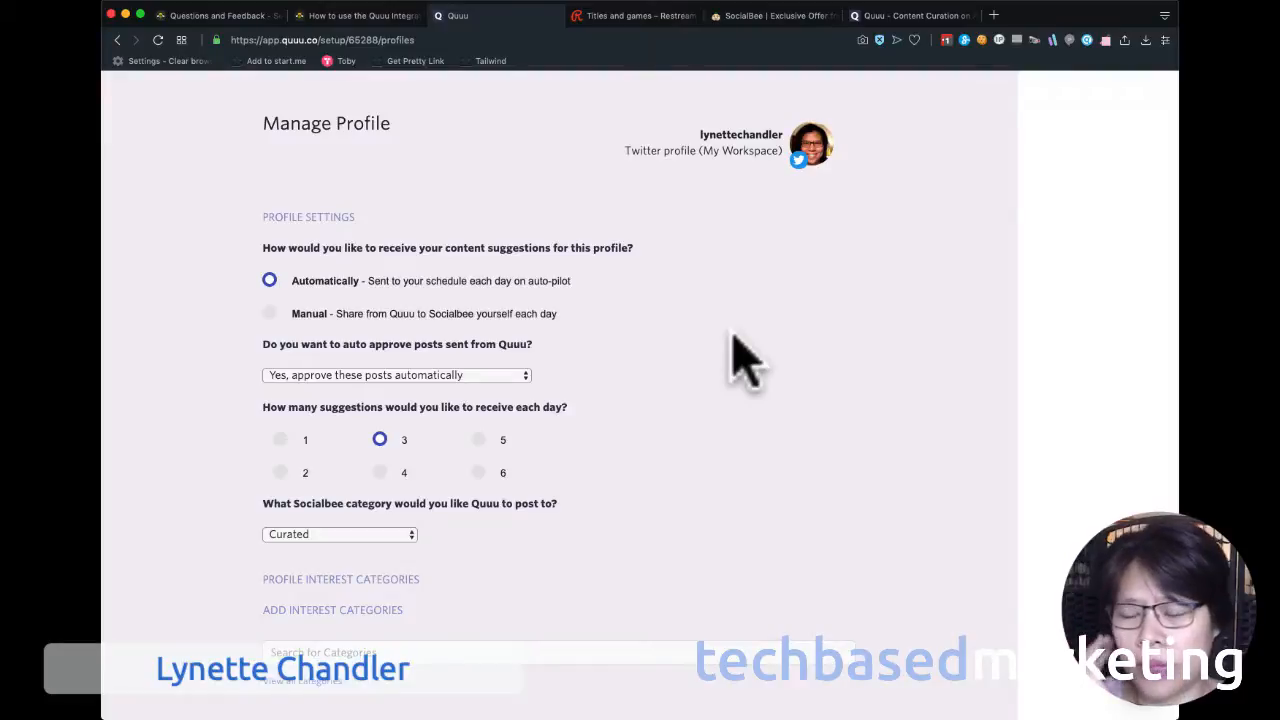
left_click(340, 535)
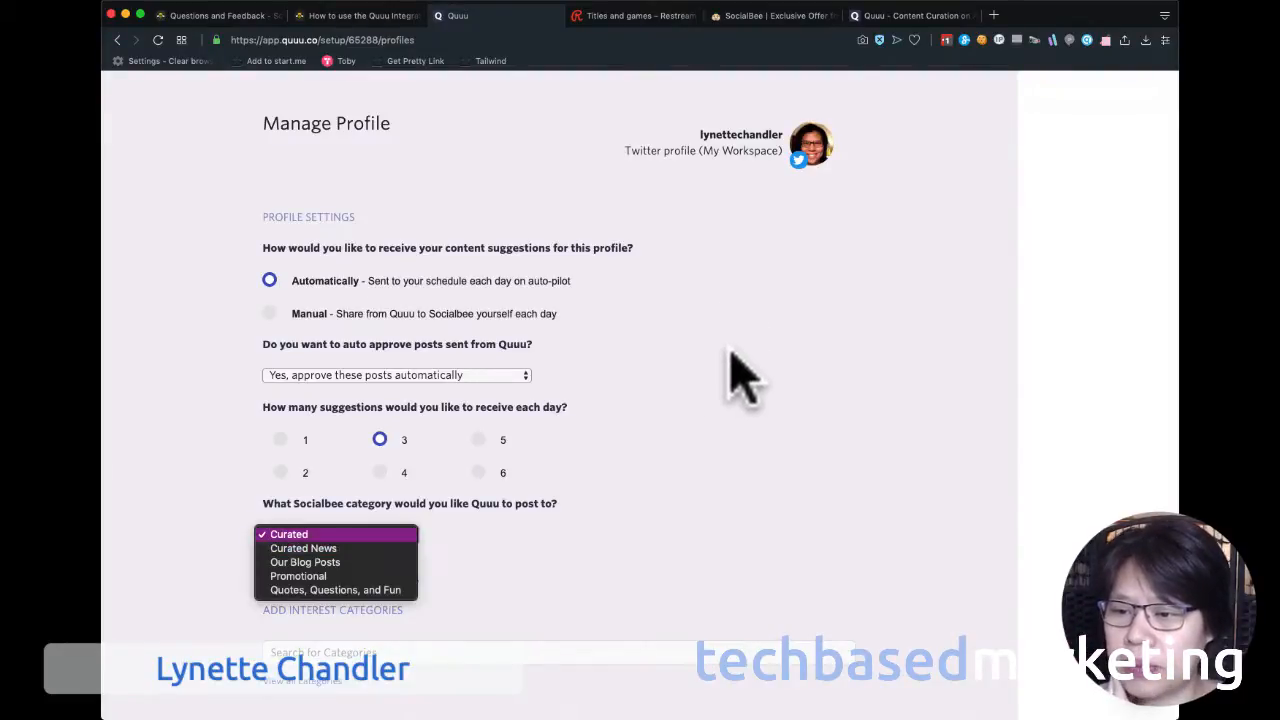
left_click(340, 535)
Search the interest categories for "ent" and add Content Marketing and Entrepreneurship to the Twitter profile.
scroll(1086, 409, "down", 3)
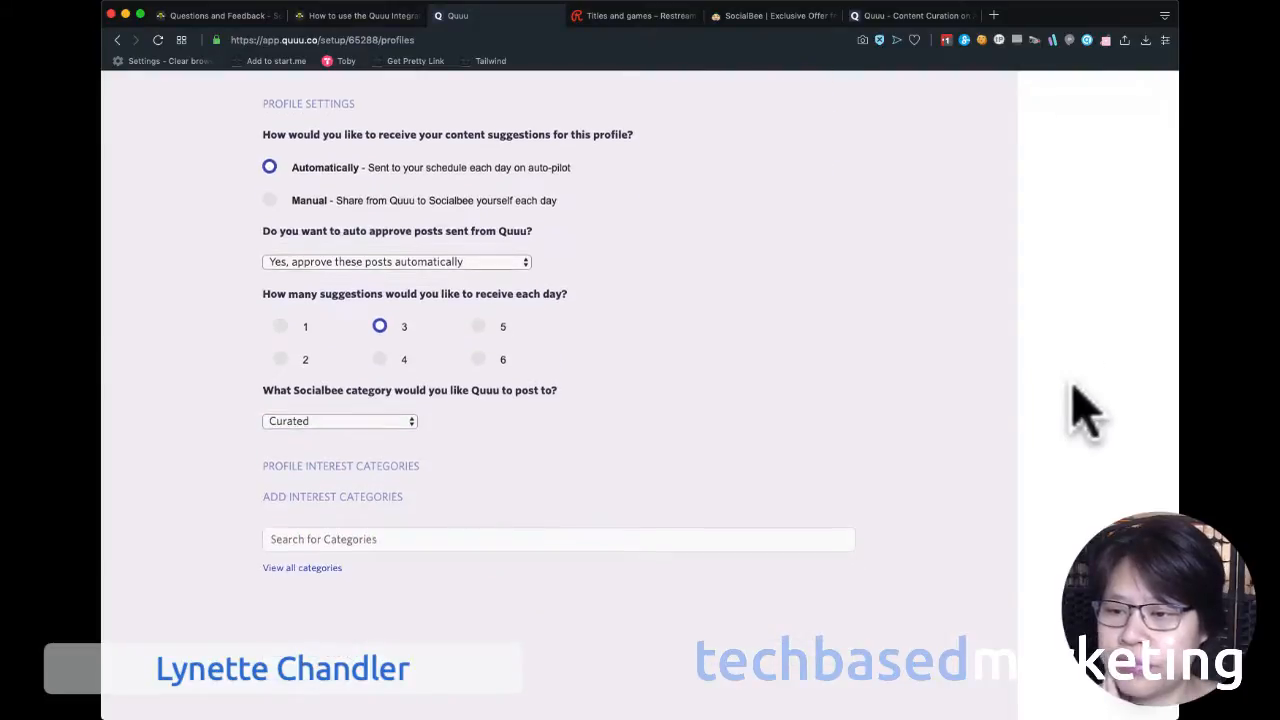
key("Tab")
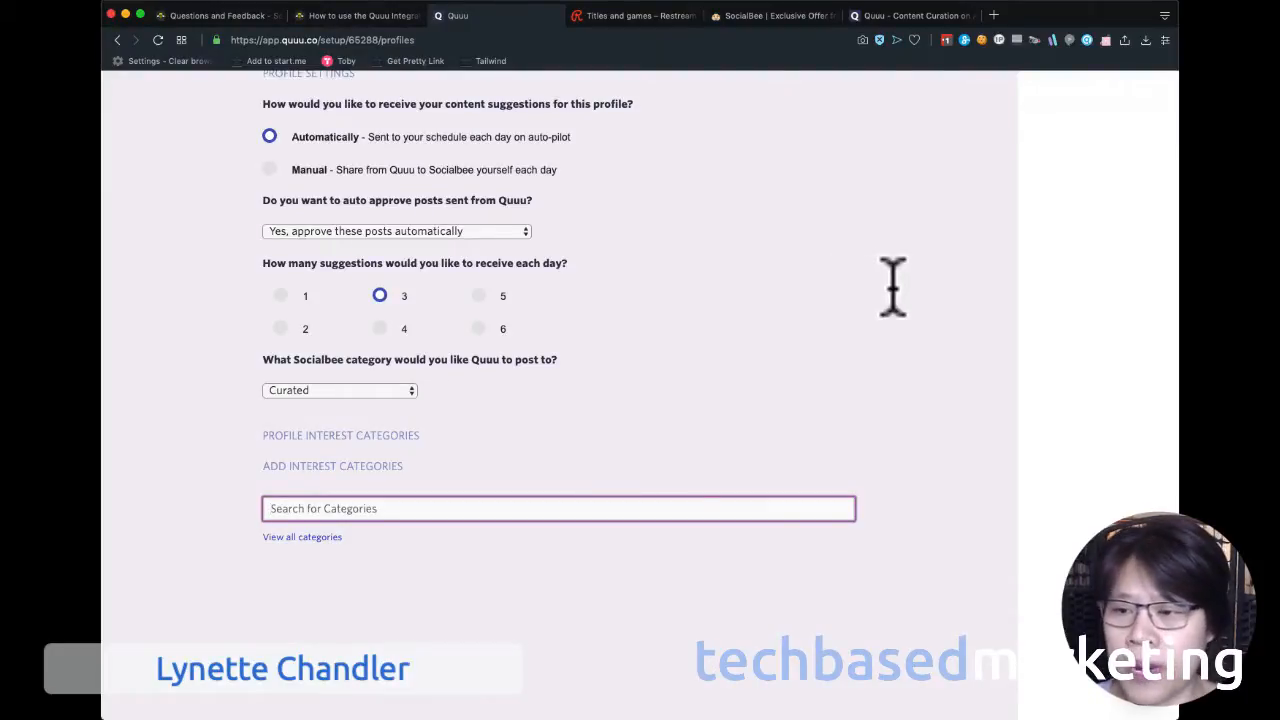
type("ent")
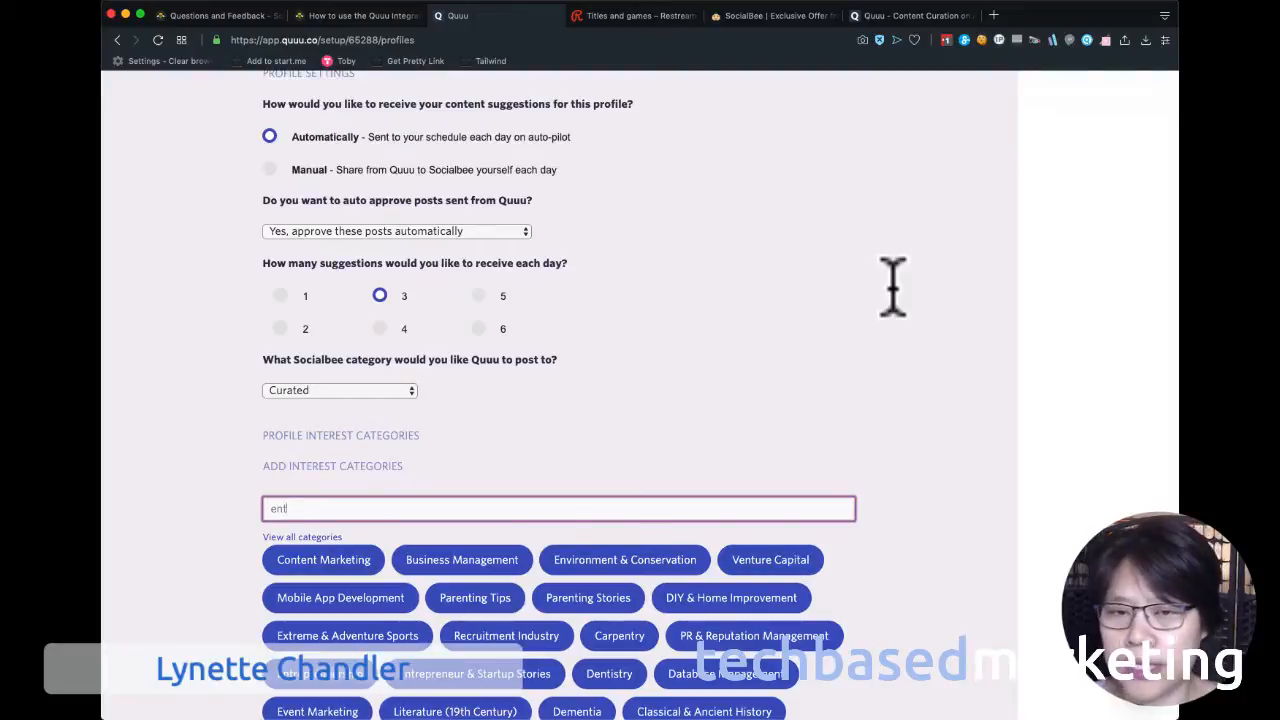
scroll(1108, 214, "down", 2)
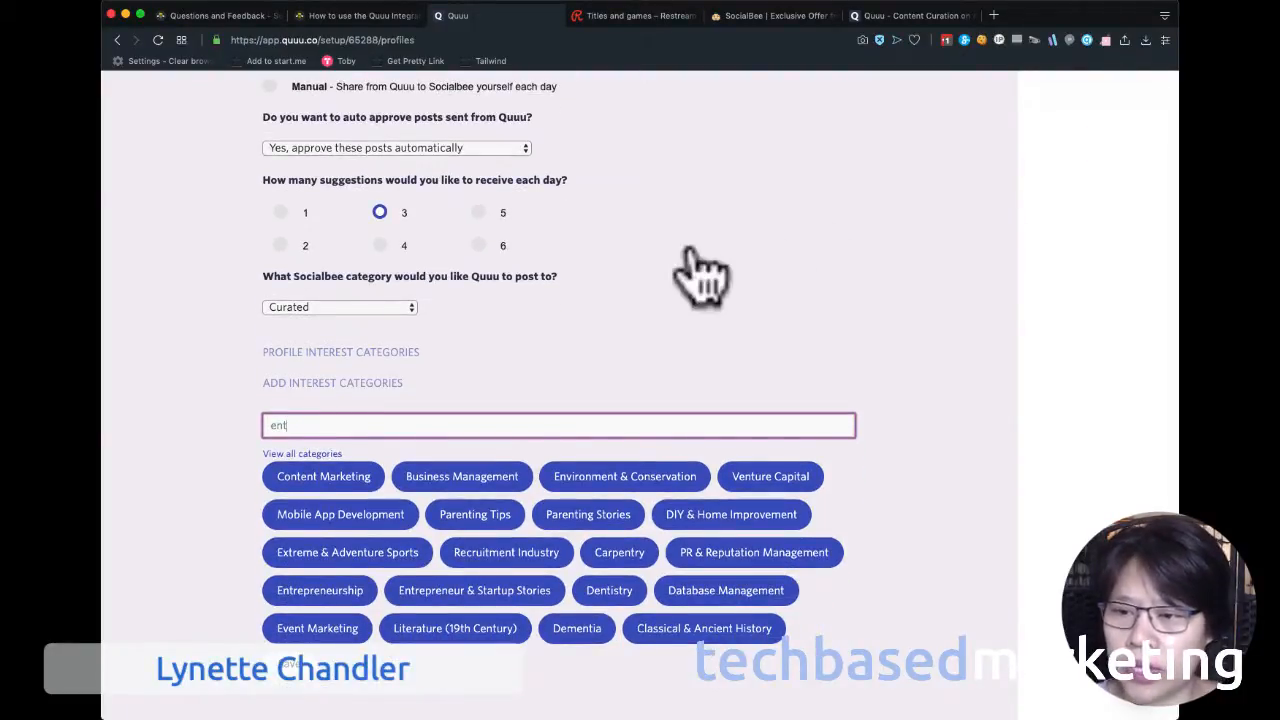
key("Return")
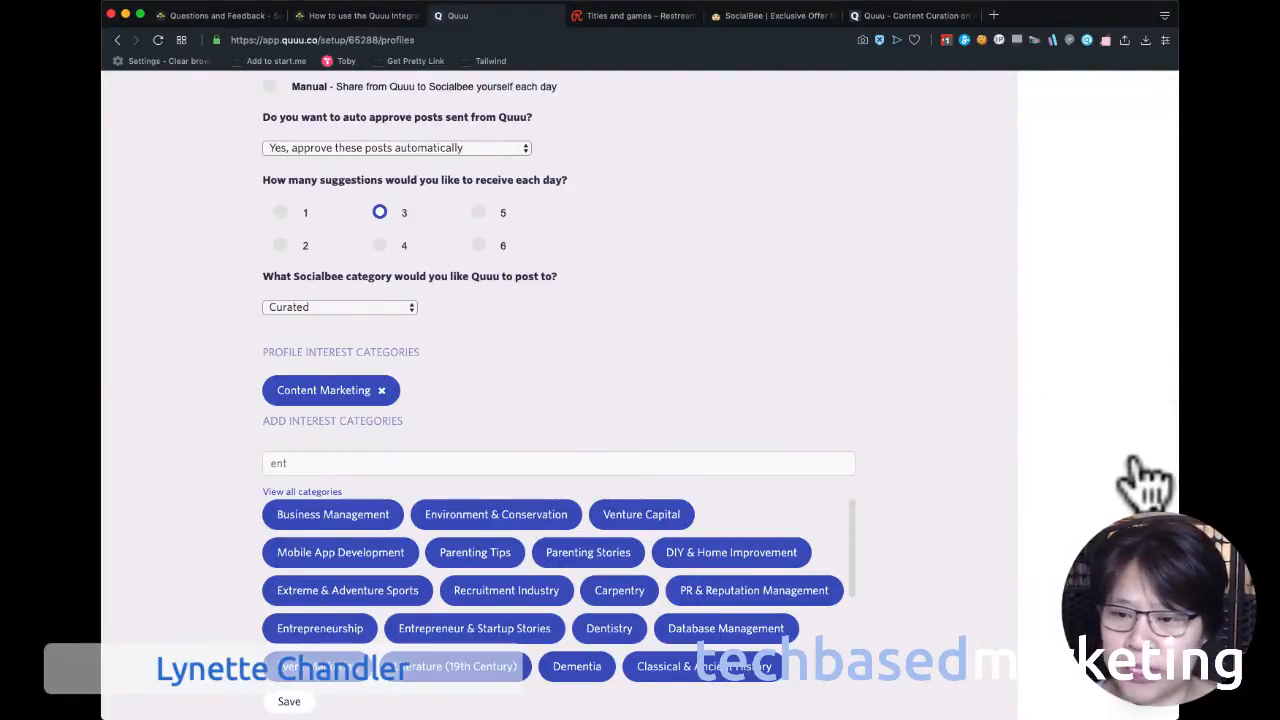
left_click(699, 548)
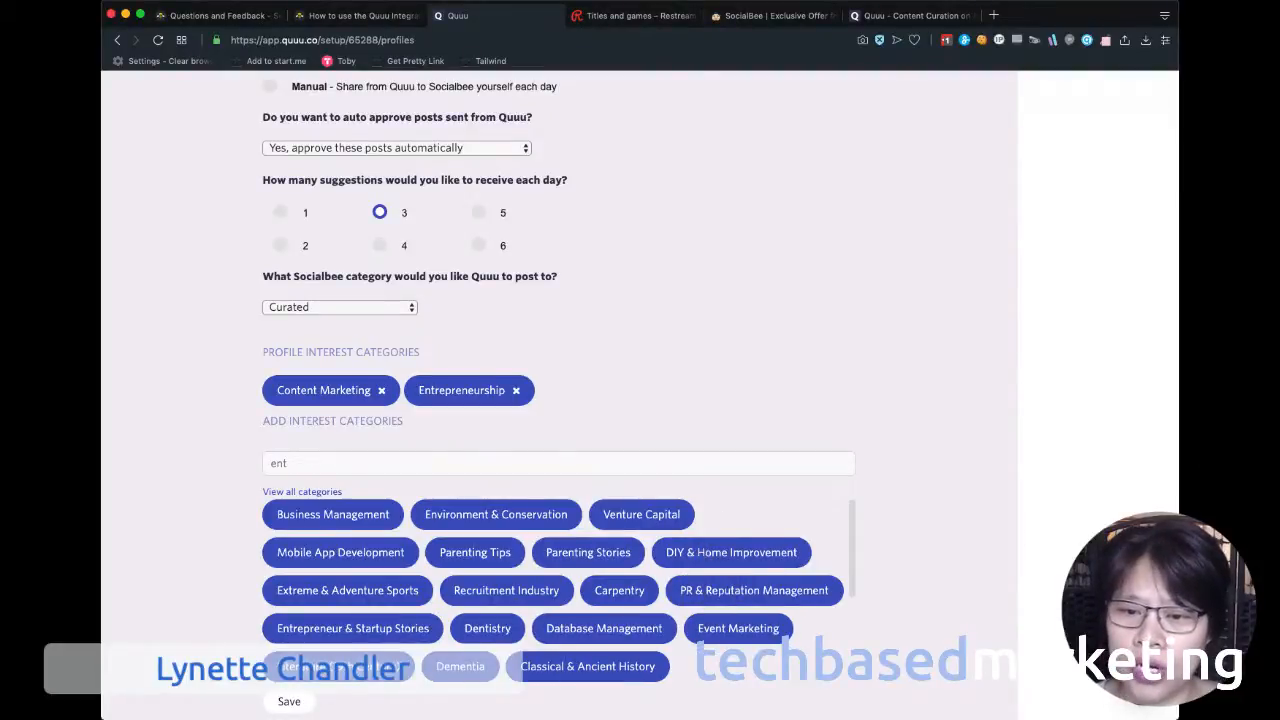
scroll(1170, 470, "down", 1)
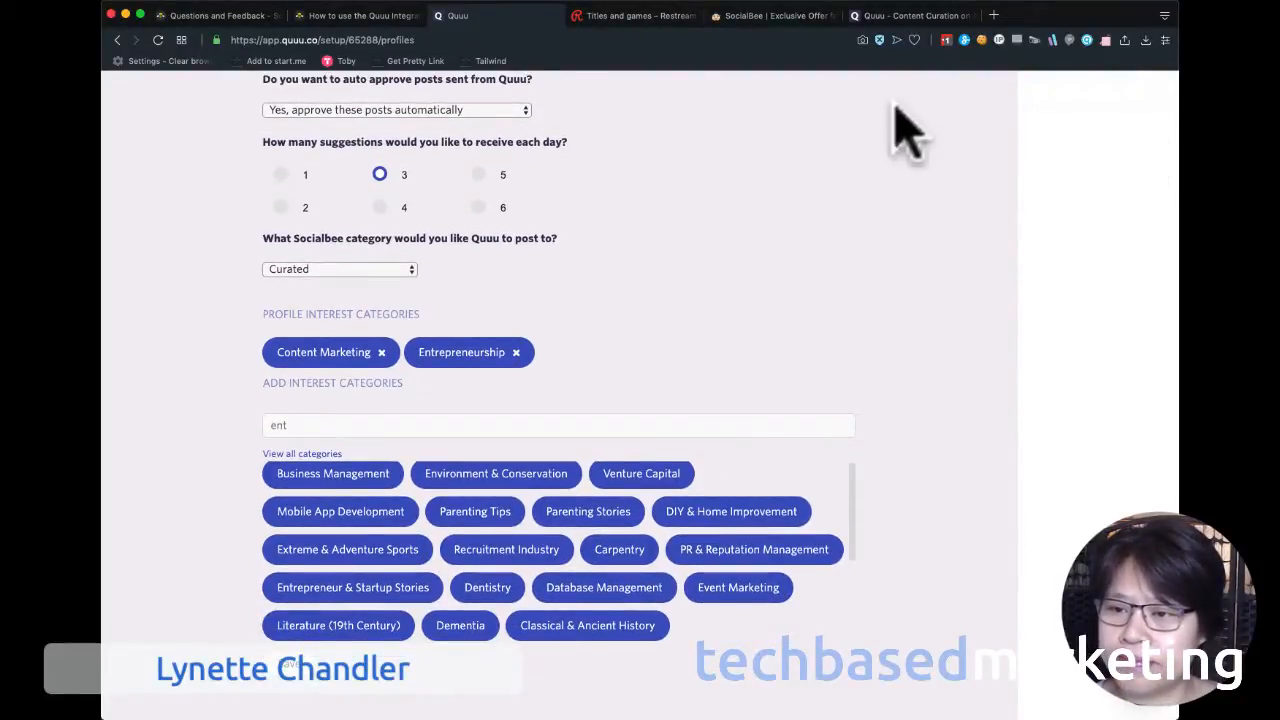
Add the Self Improvement and Time Management interest categories to the Twitter profile.
left_click(559, 425)
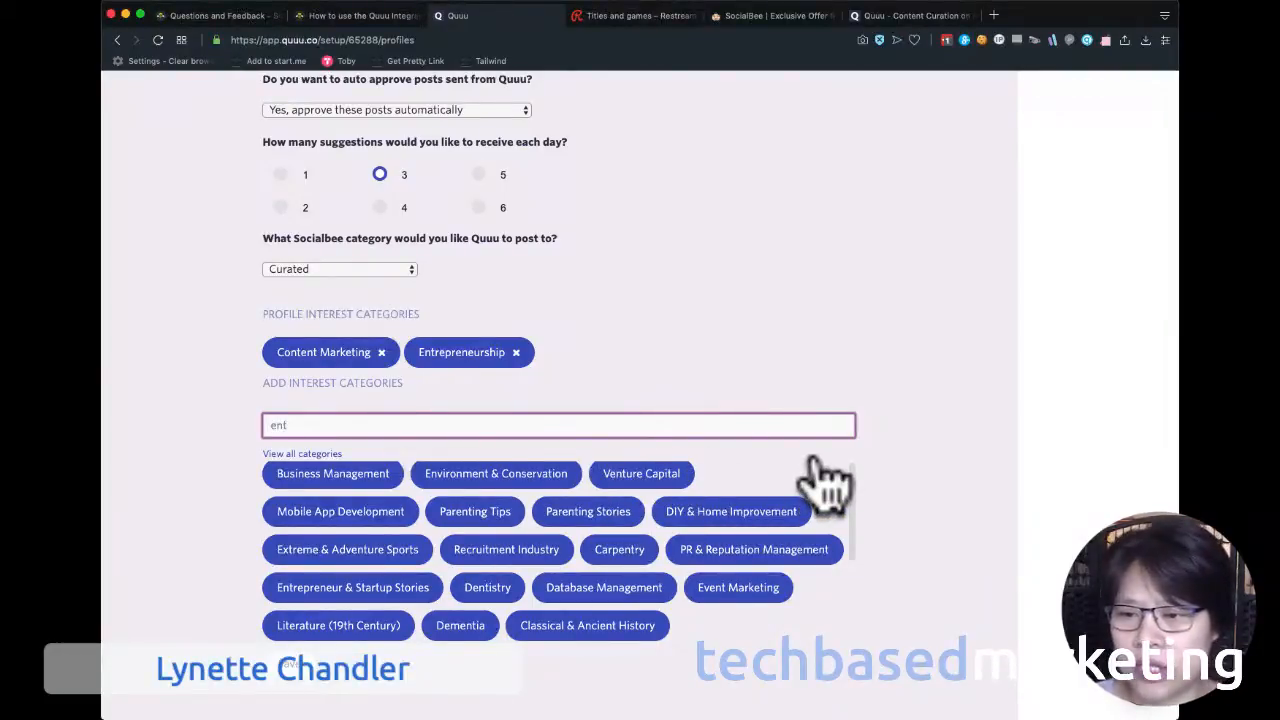
scroll(820, 485, "down", 2)
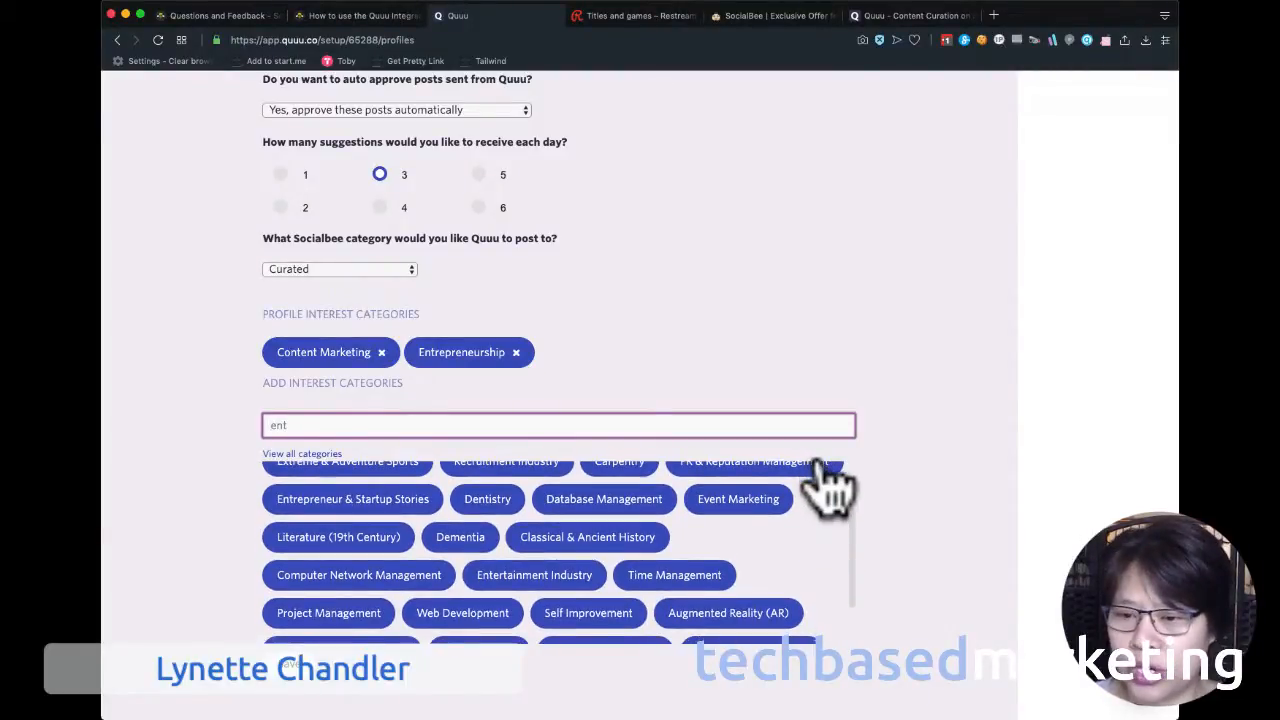
scroll(830, 485, "down", 1)
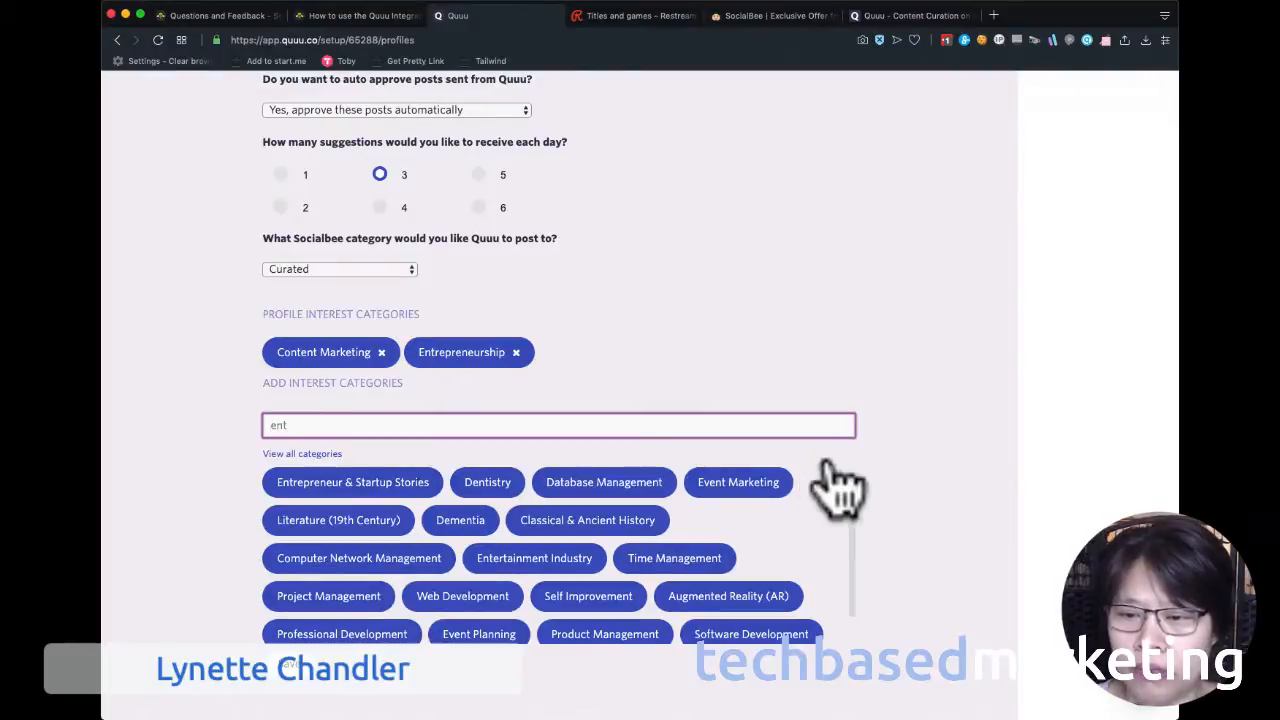
left_click(588, 596)
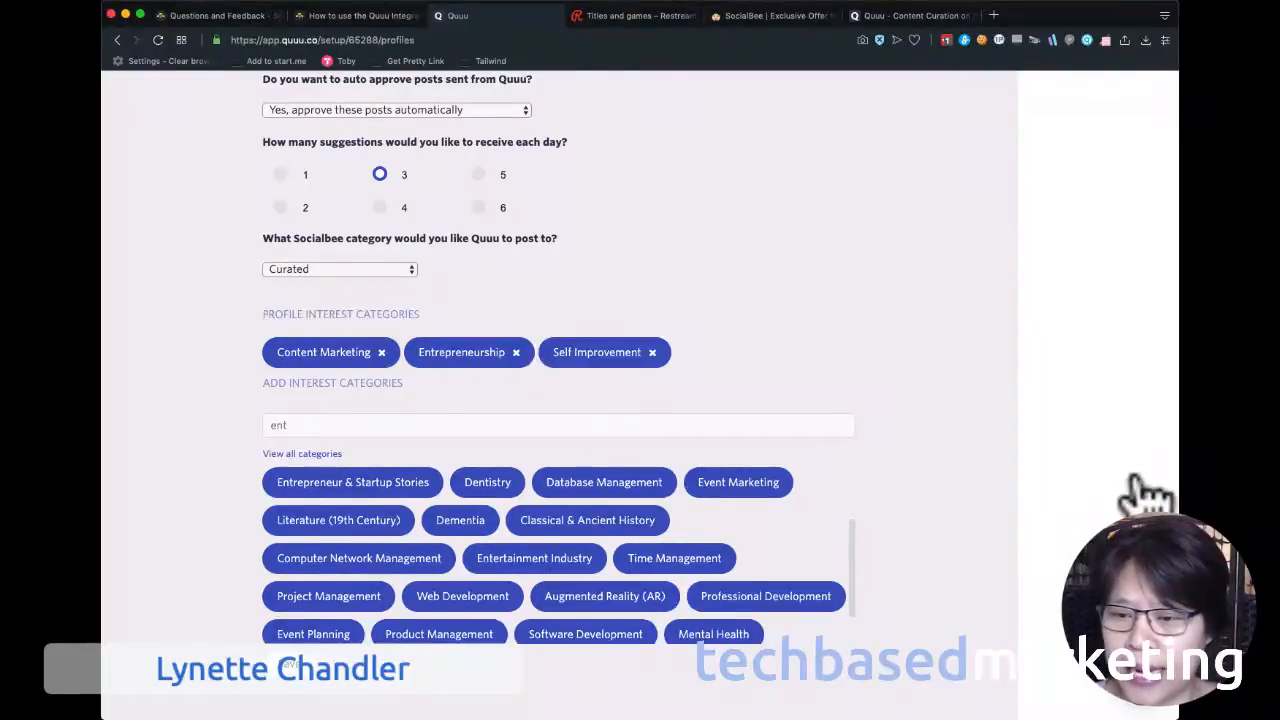
scroll(1005, 455, "down", 3)
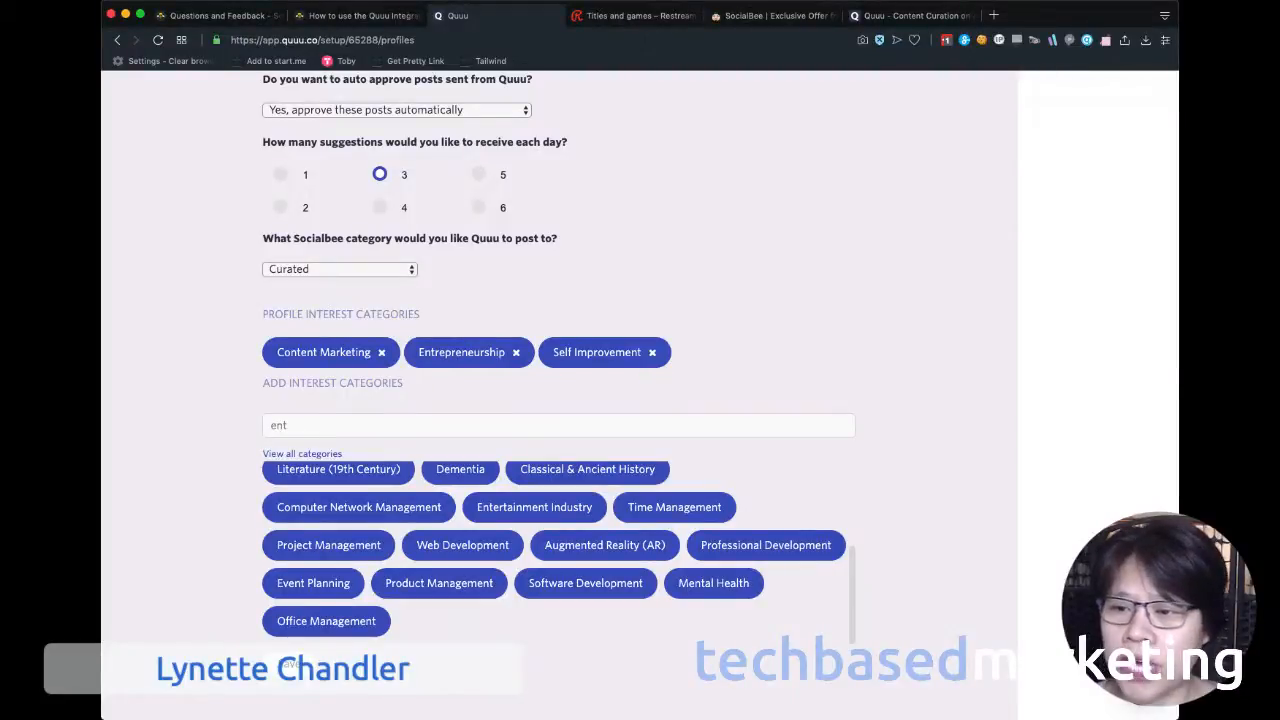
left_click(674, 507)
Search the interest categories for "pro" and add Productivity to the Twitter profile.
double_click(280, 426)
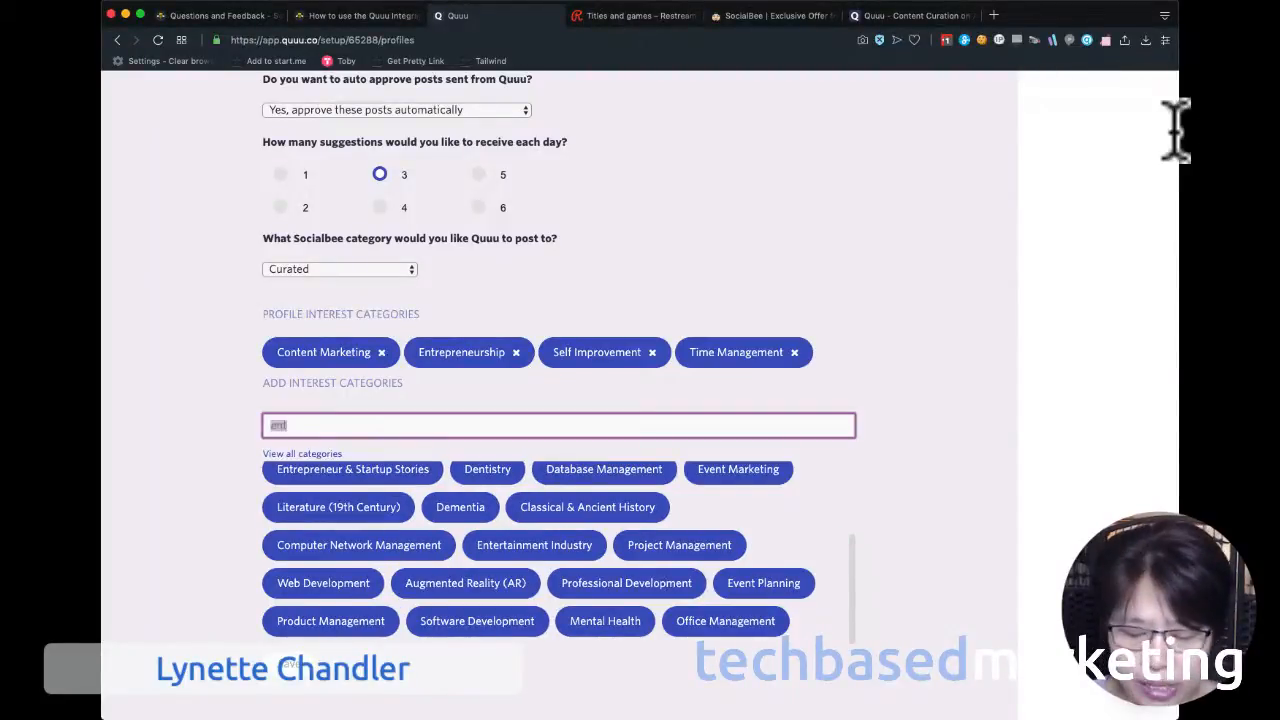
type("pro")
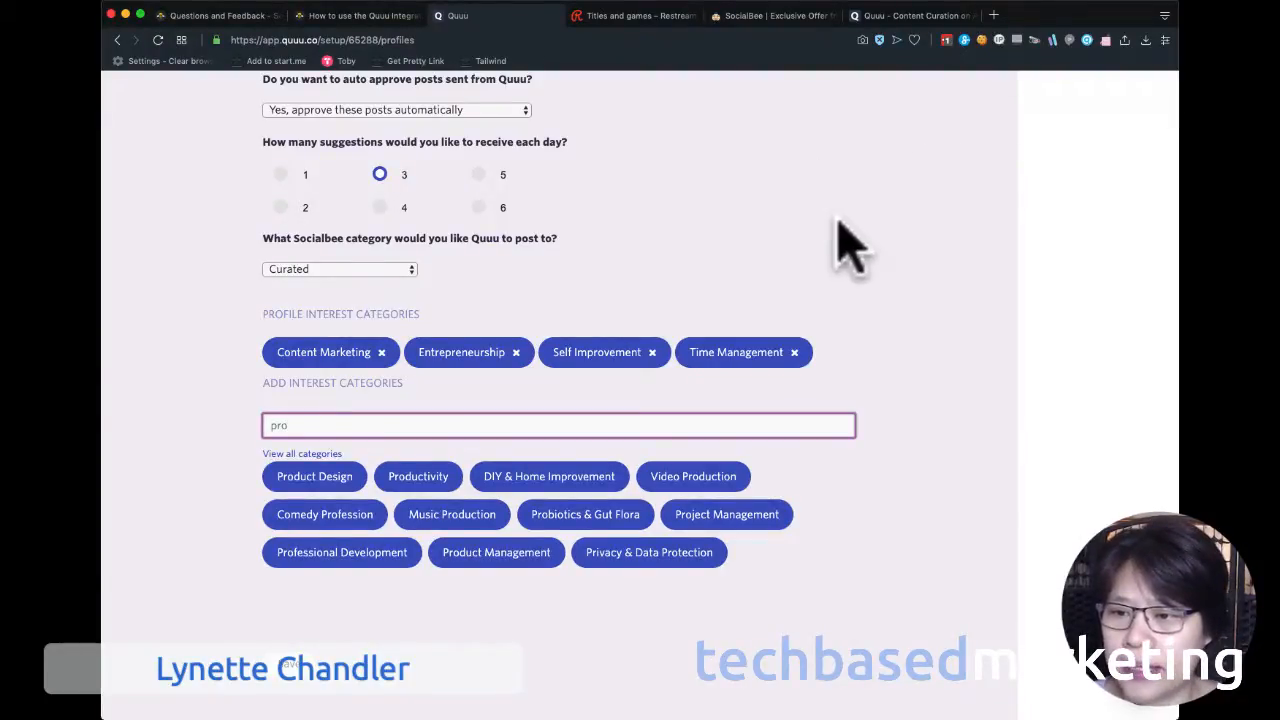
left_click(418, 476)
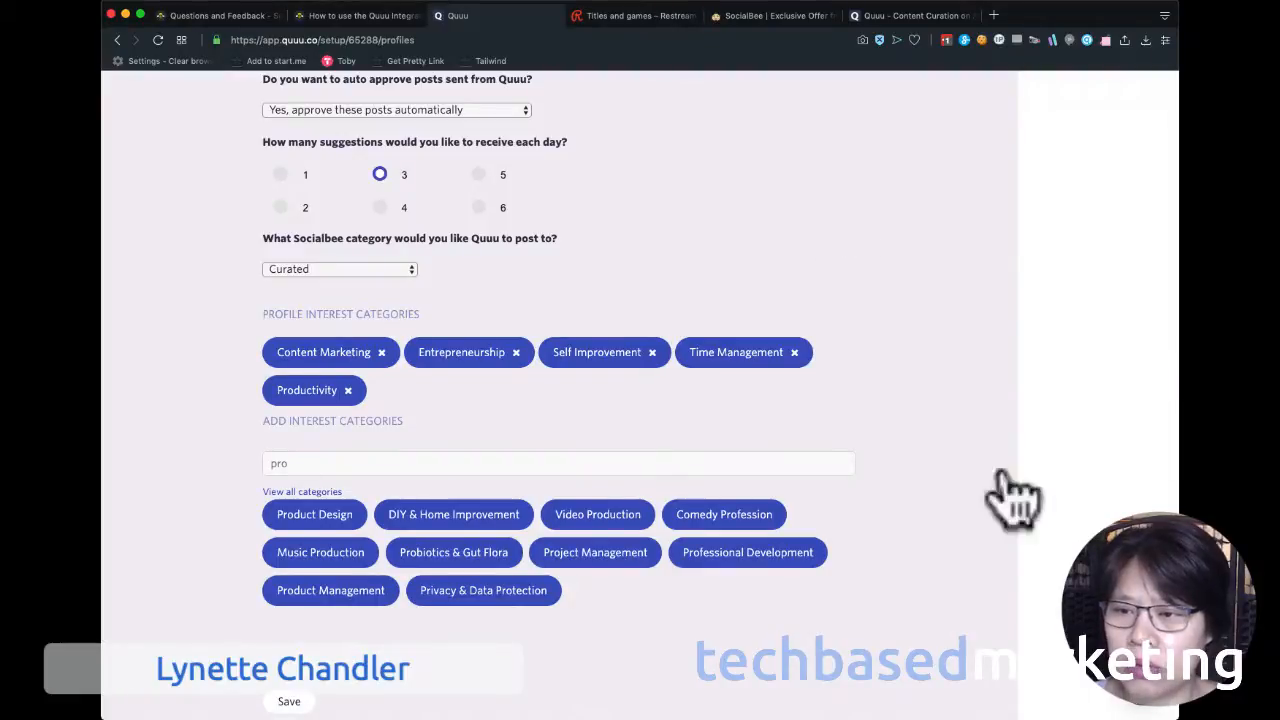
Save the Twitter profile's settings and interest categories, and confirm activating the profile.
left_click(580, 698)
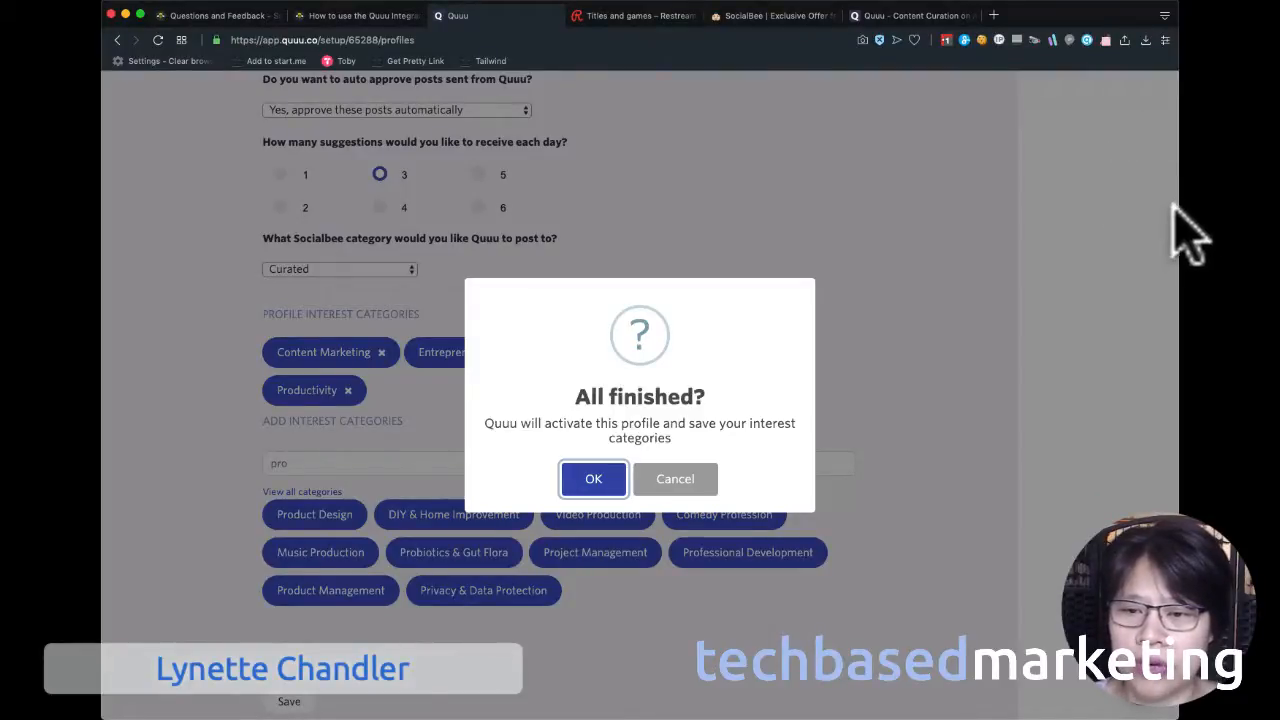
key("Return")
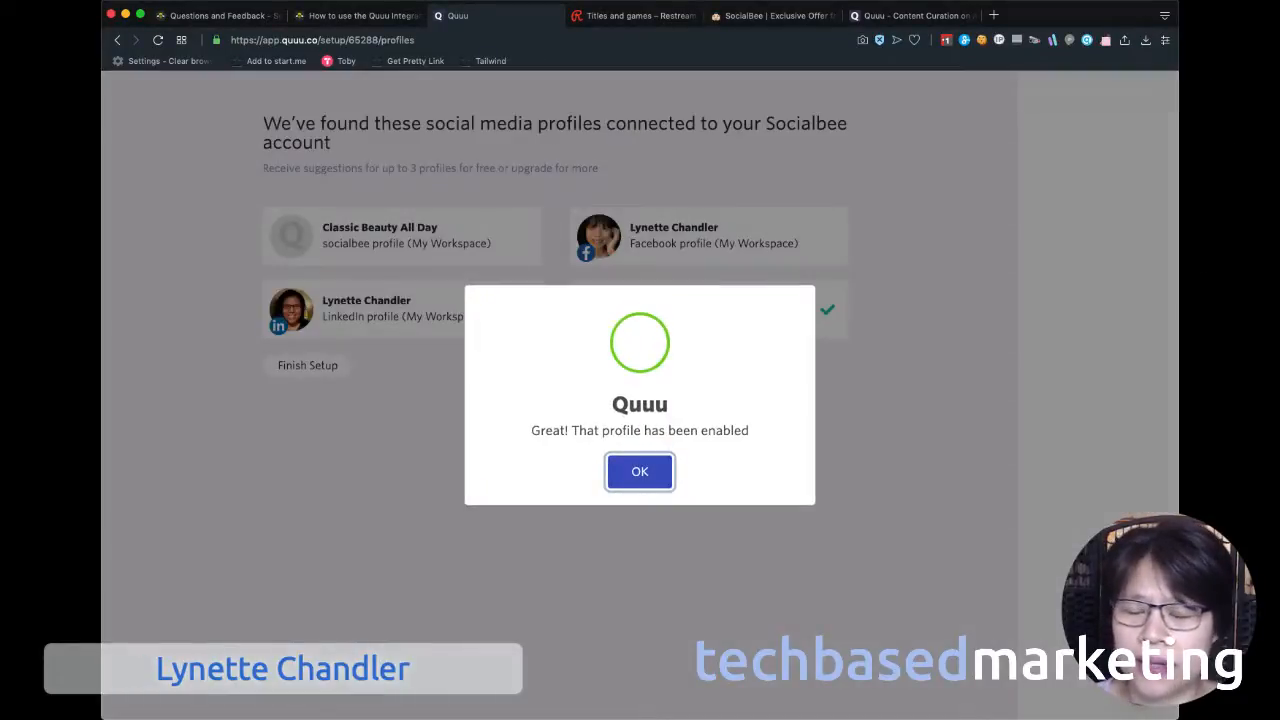
key("Return")
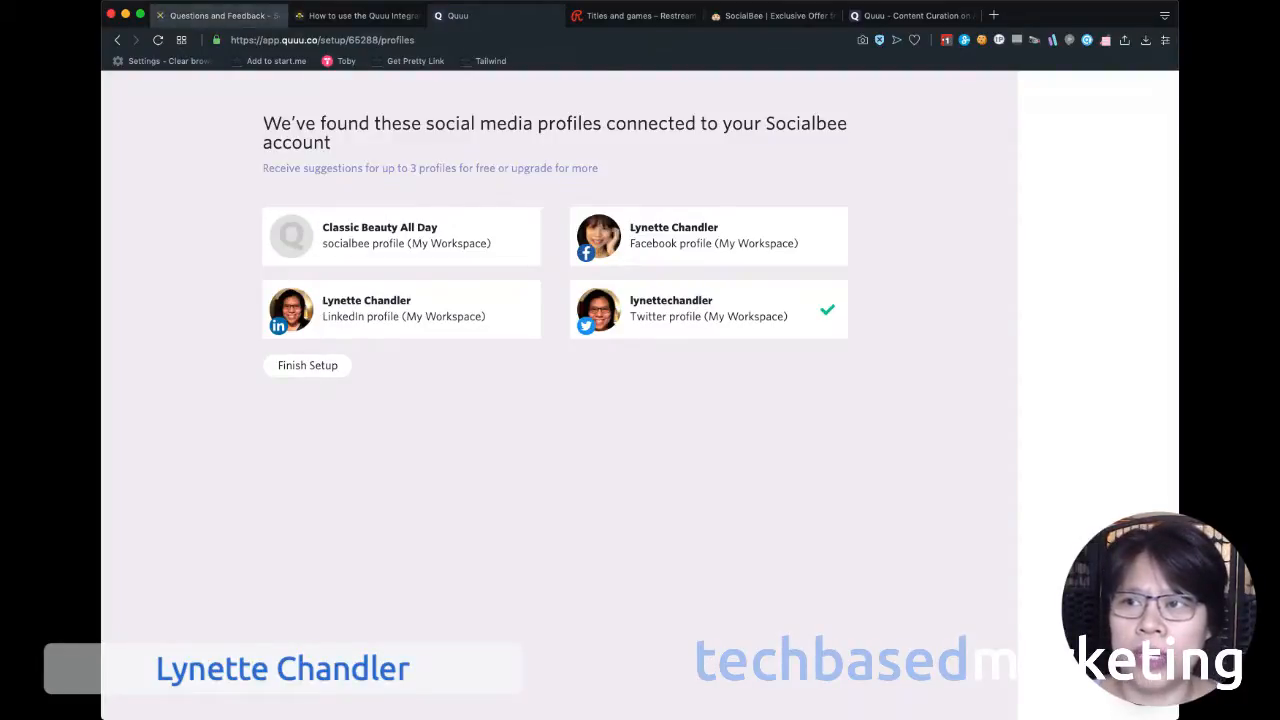
Switch to SocialBee and open the My Workspace workspace.
left_click(215, 15)
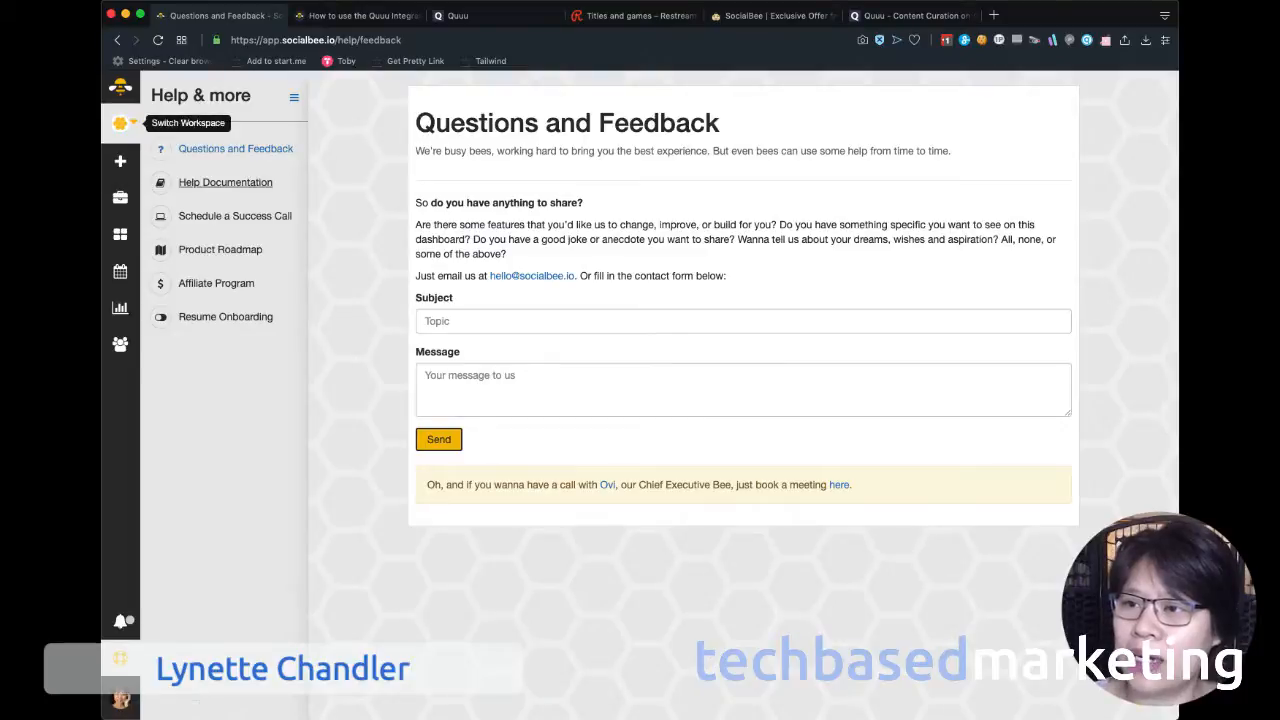
left_click(120, 122)
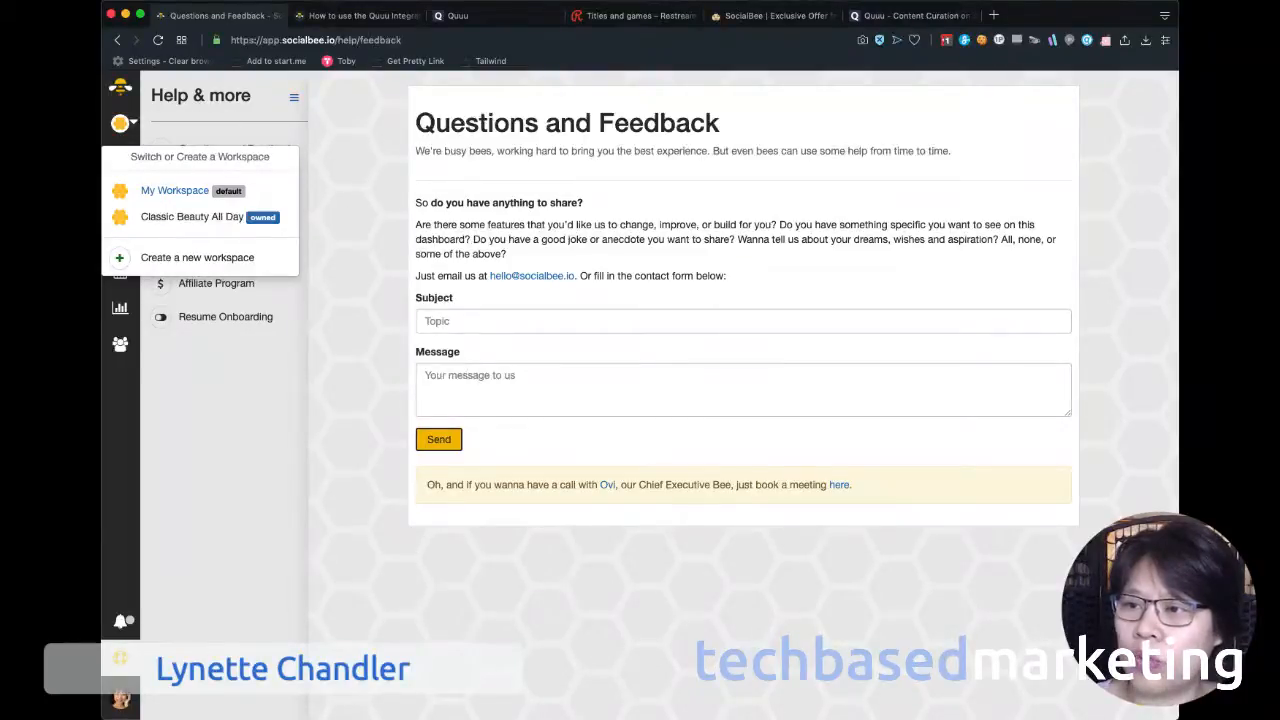
left_click(175, 190)
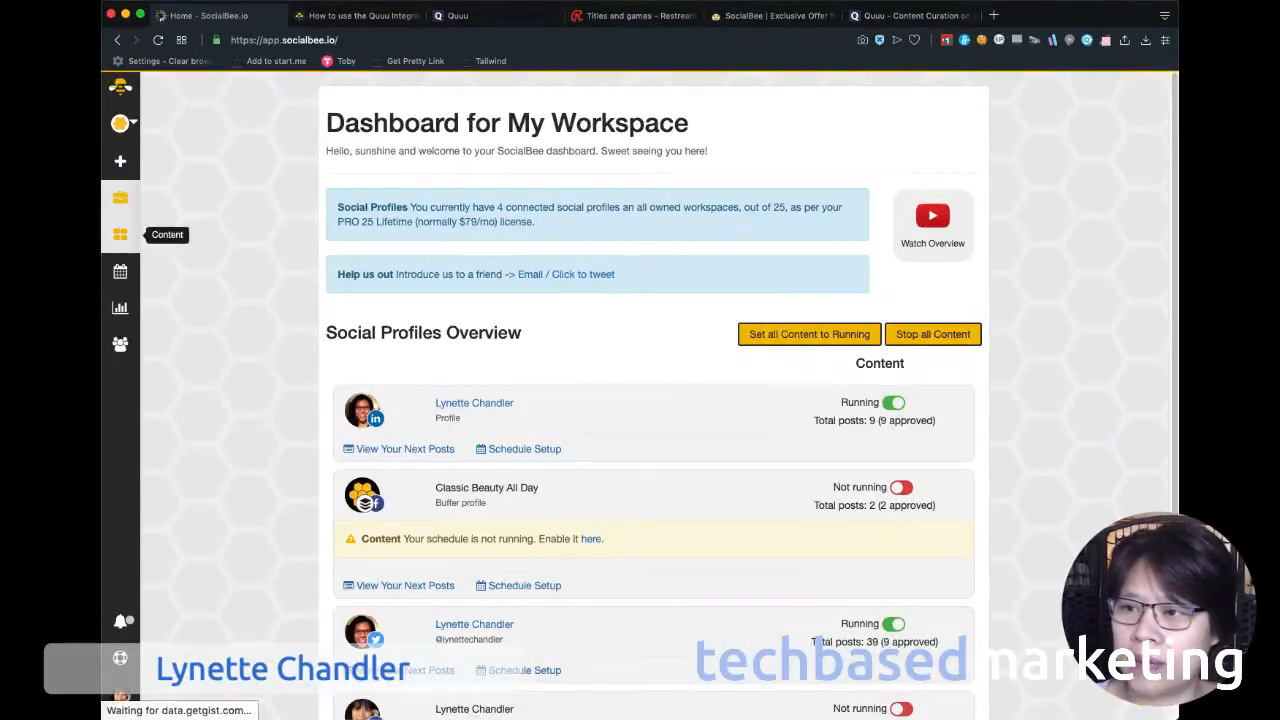
Open the Curated content category's posts and review which posts it holds and which profiles they go to.
left_click(120, 234)
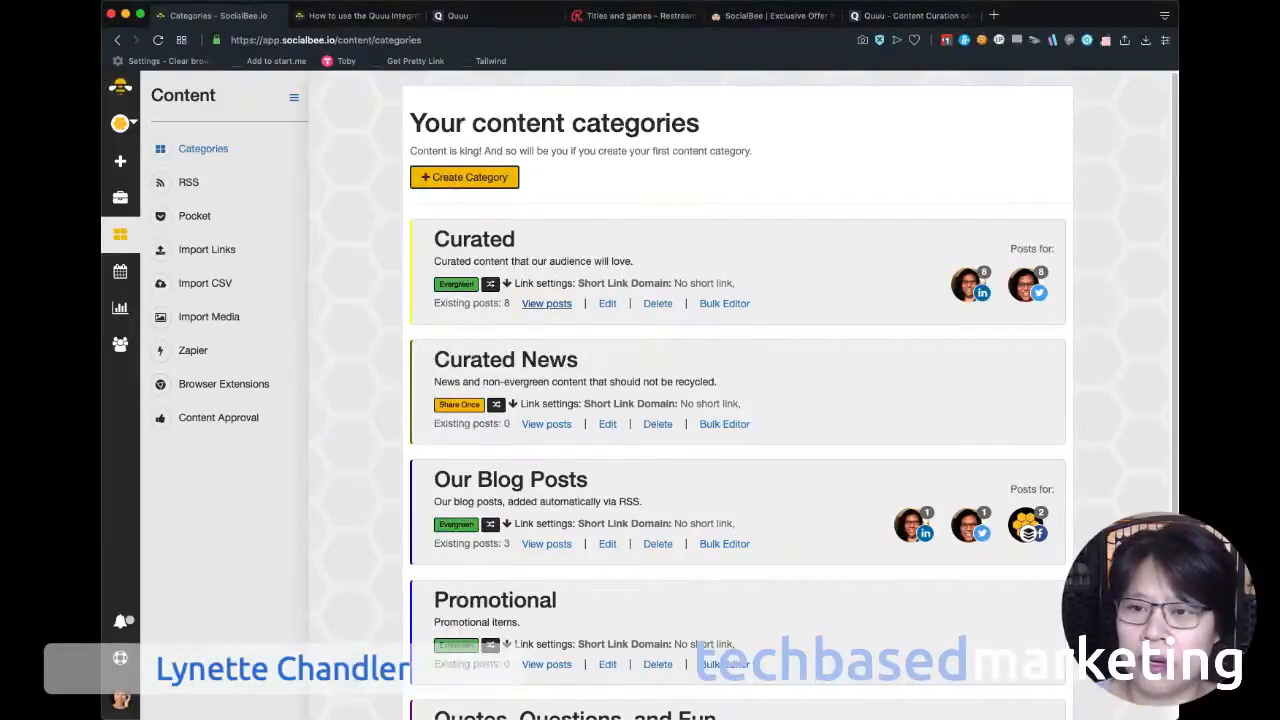
left_click(546, 303)
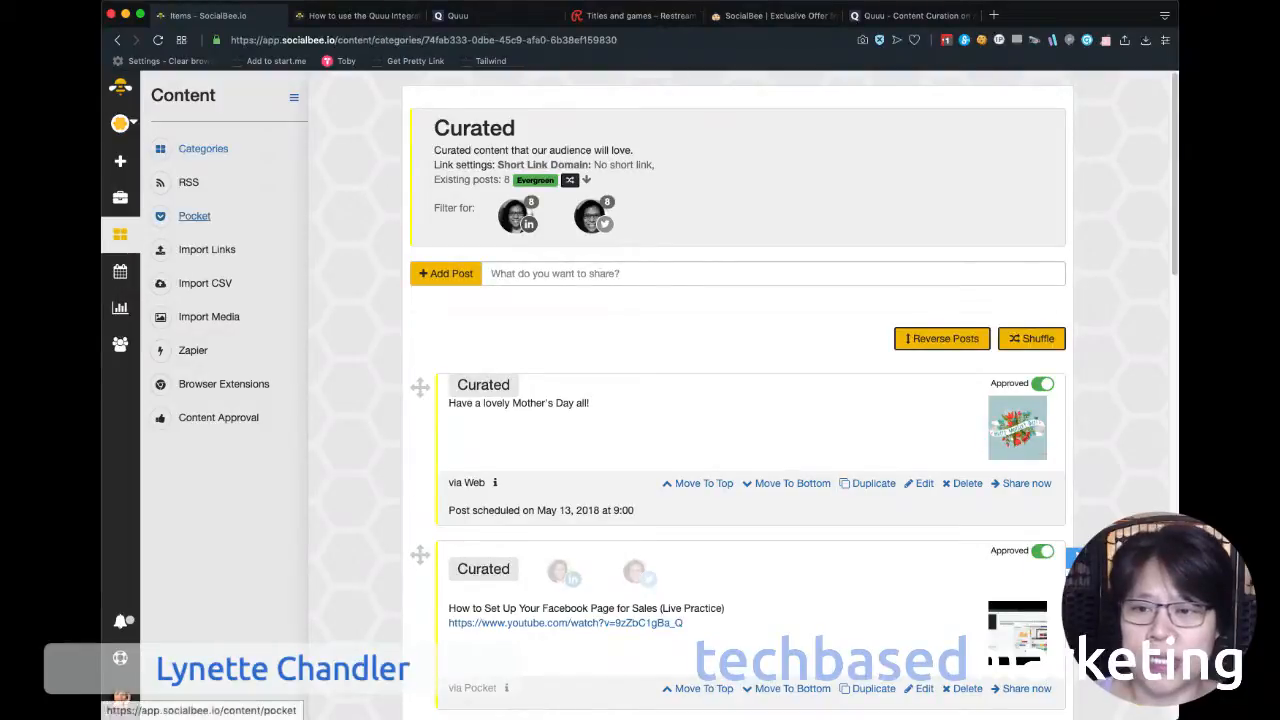
scroll(1268, 198, "down", 6)
scroll(420, 132, "down", 3)
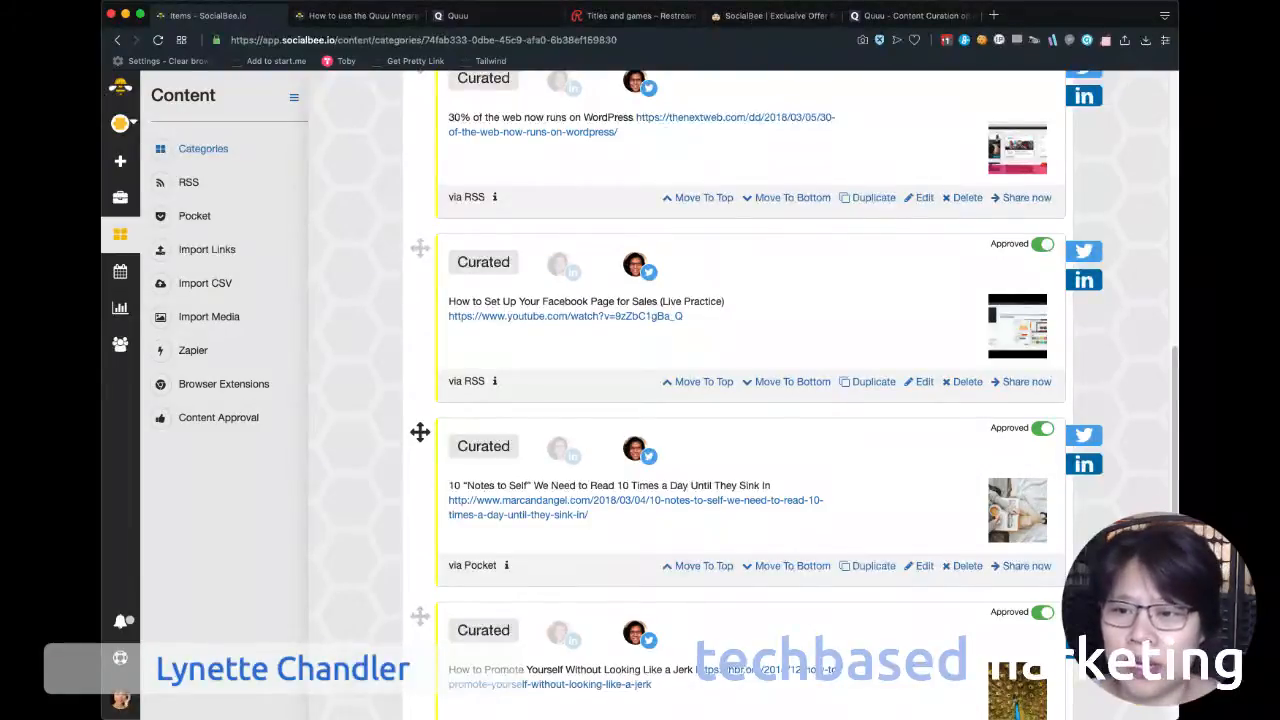
scroll(420, 432, "down", 3)
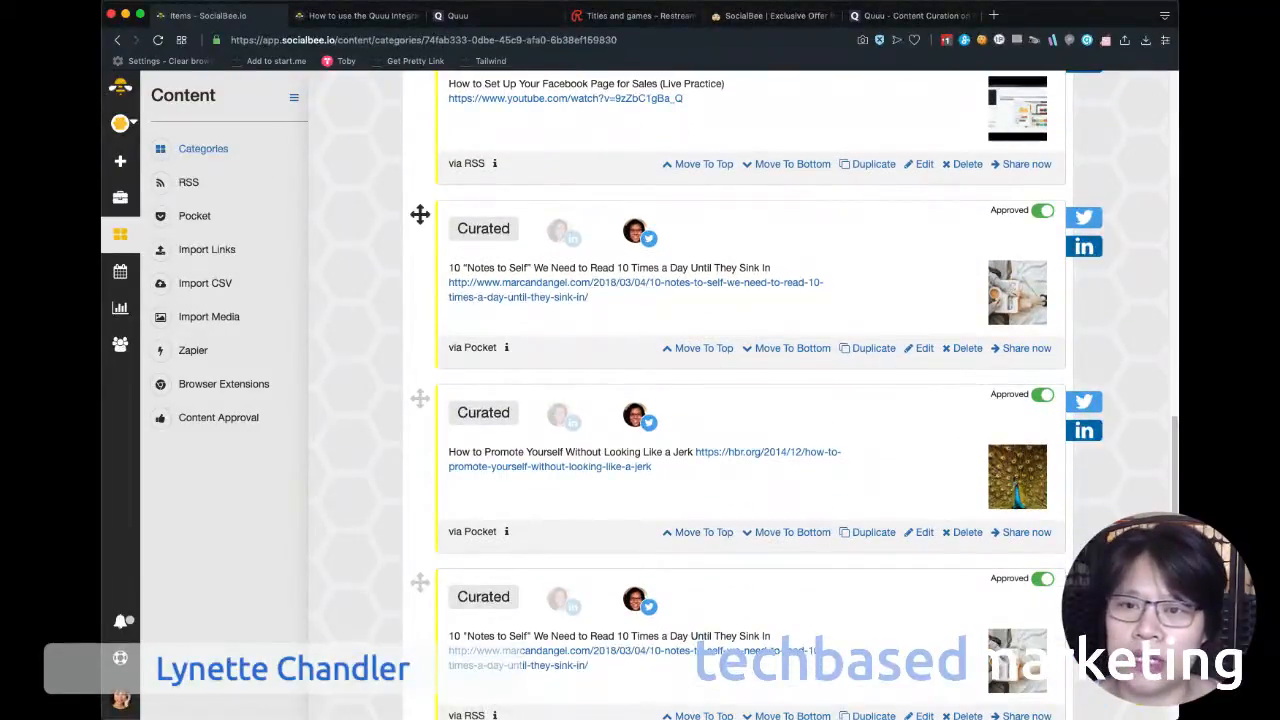
scroll(420, 214, "down", 1)
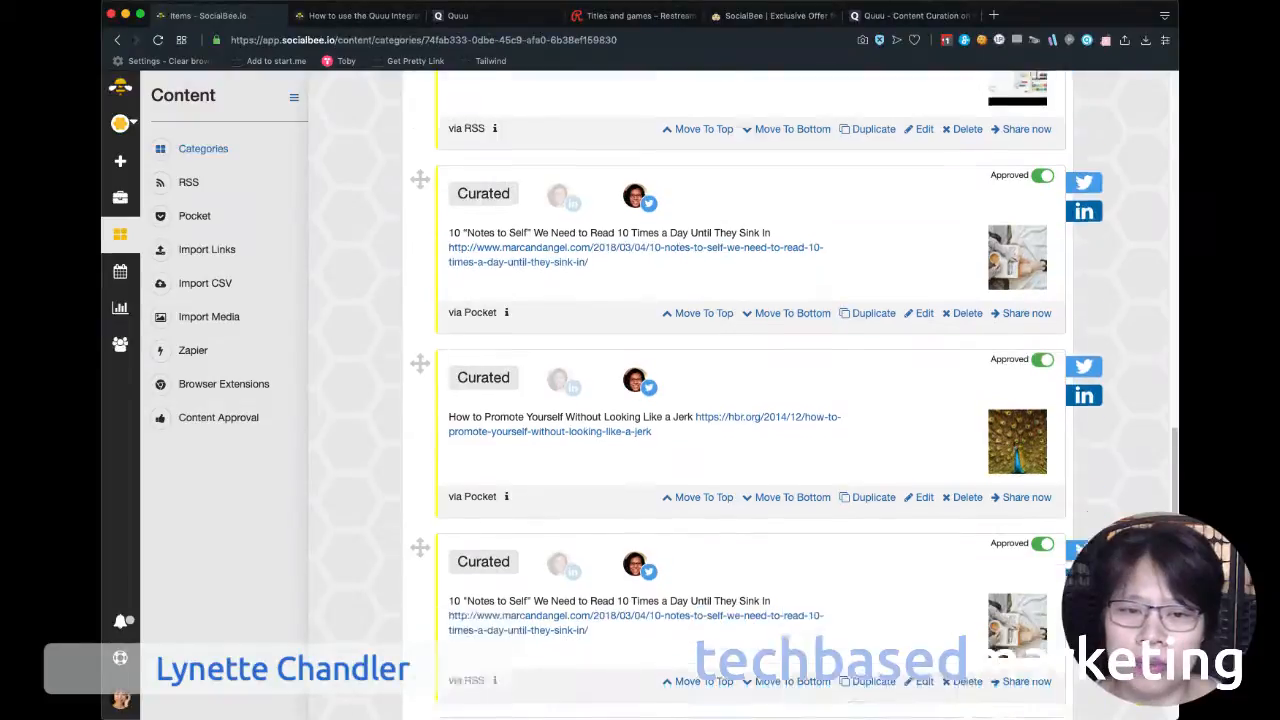
scroll(420, 178, "up", 10)
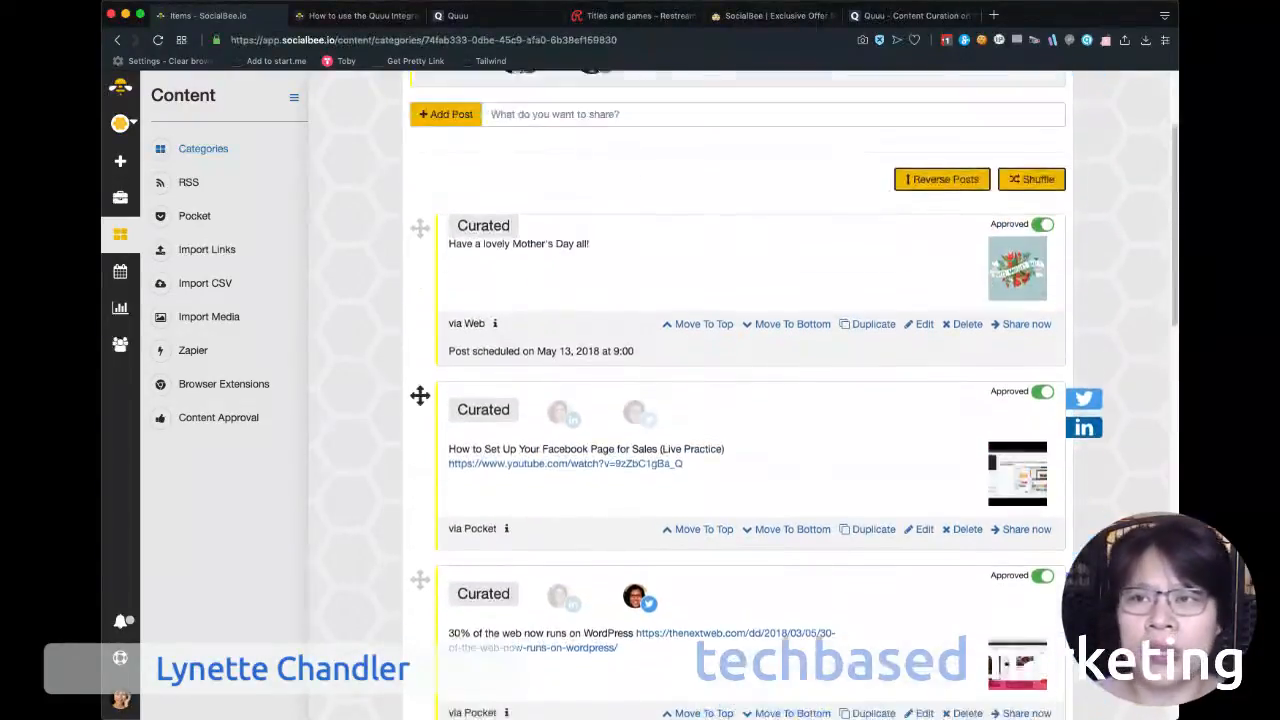
scroll(420, 395, "up", 3)
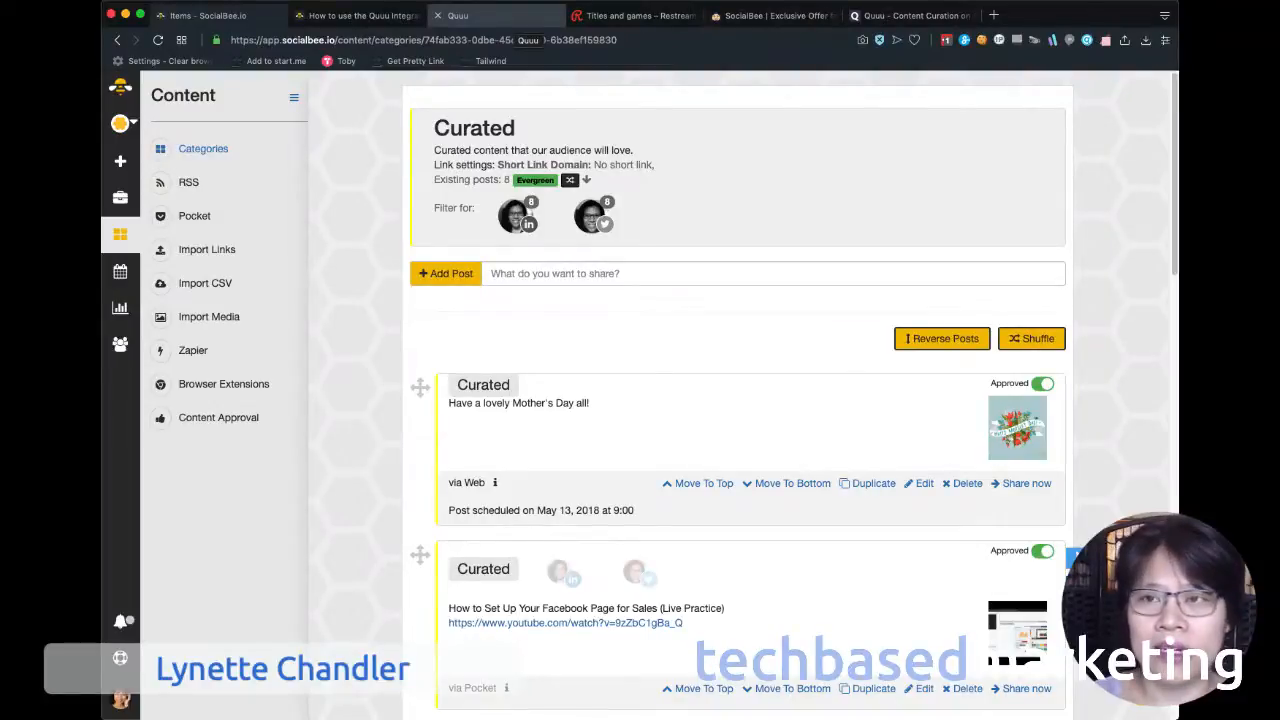
Switch to Quuu to view the LinkedIn profile's settings, and return to the Curated category in SocialBee.
left_click(505, 16)
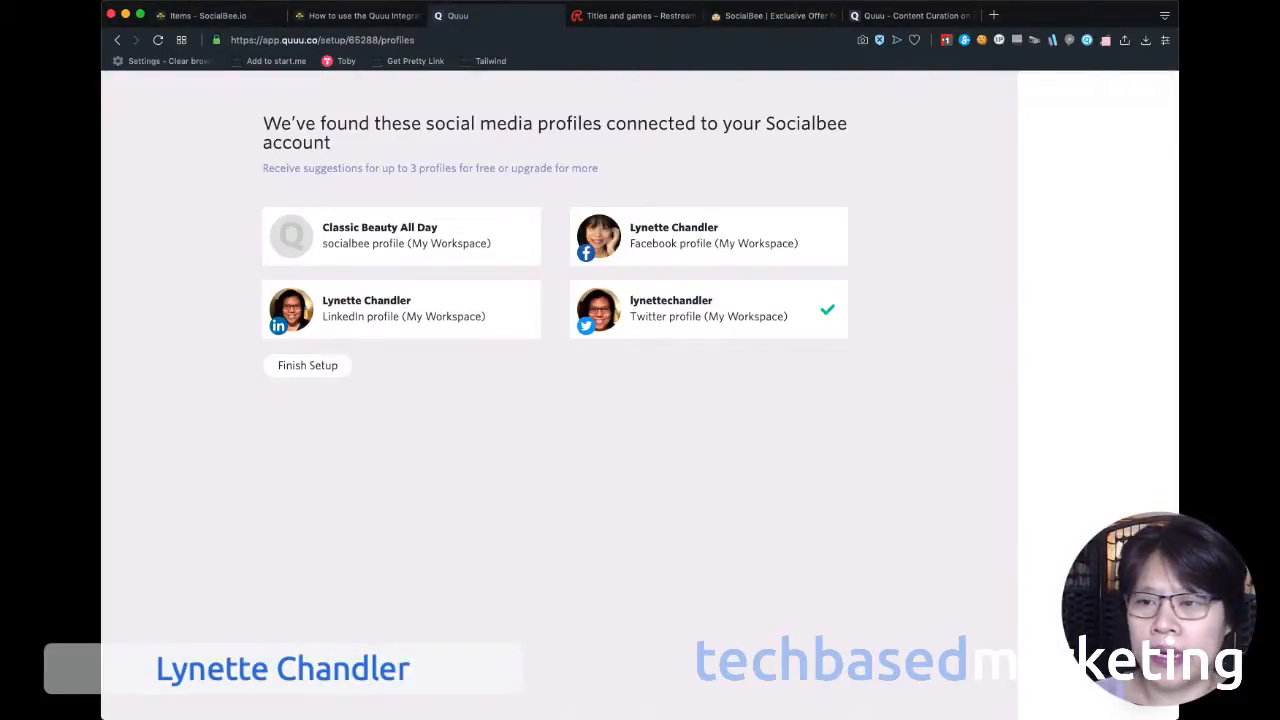
left_click(401, 309)
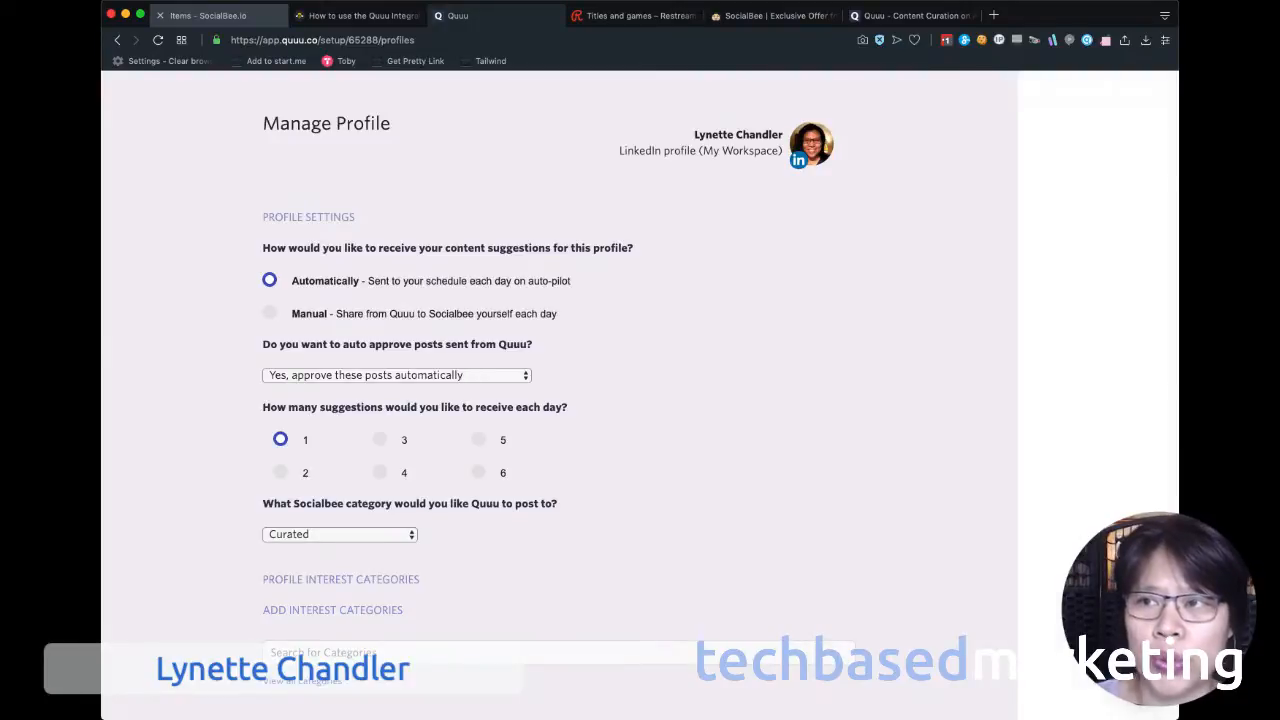
left_click(210, 15)
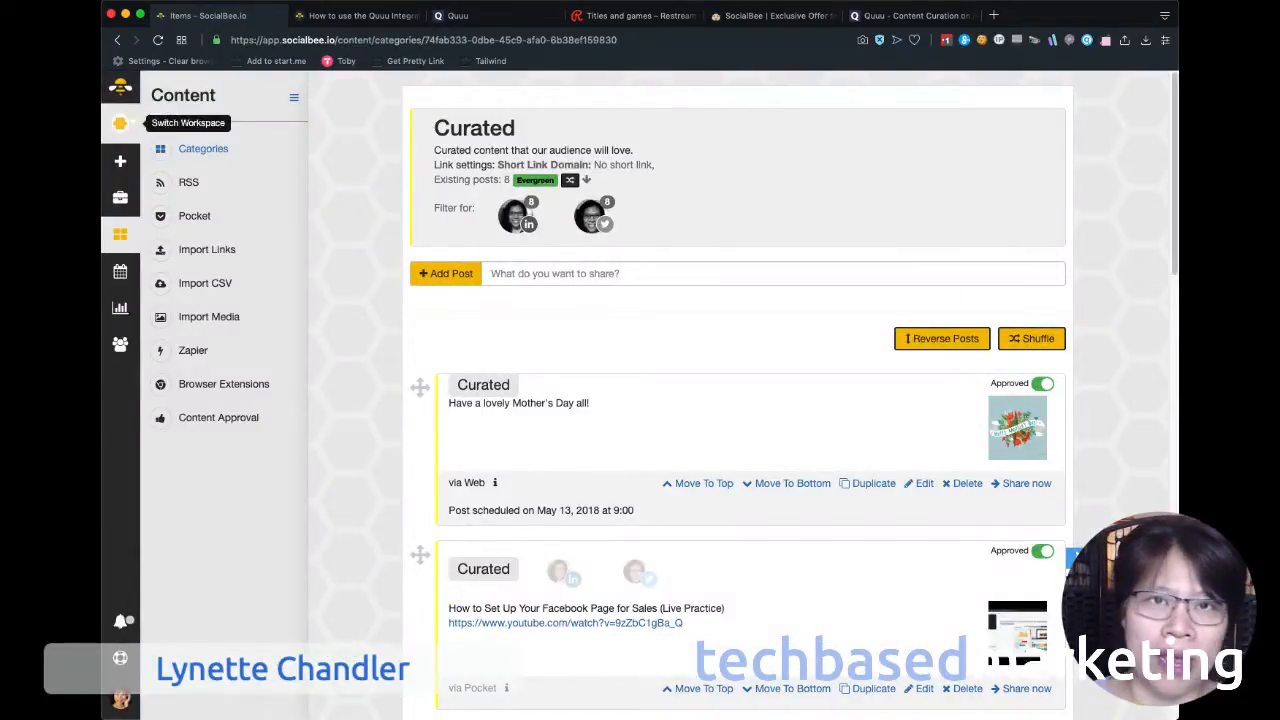